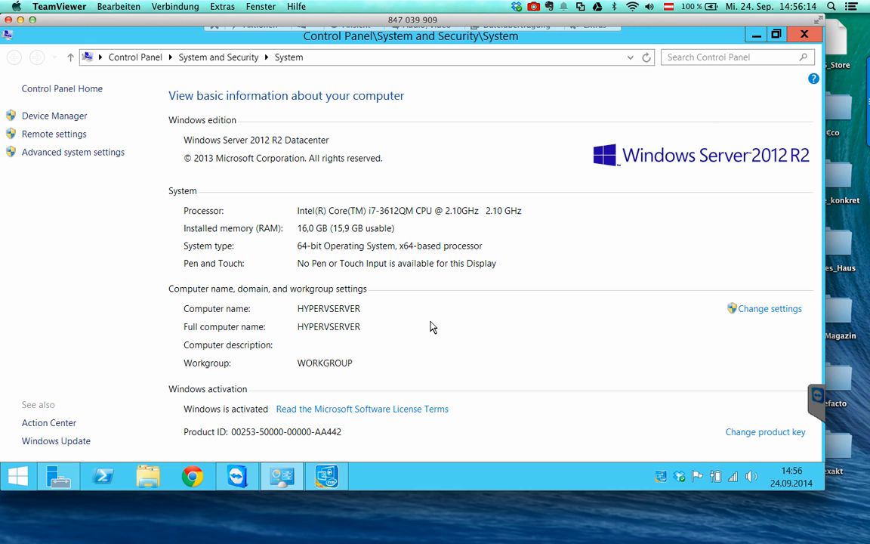
Step: Minimize the System window and examine the local server's properties in Server Manager across their full width
mouse_move(427, 35)
click(756, 34)
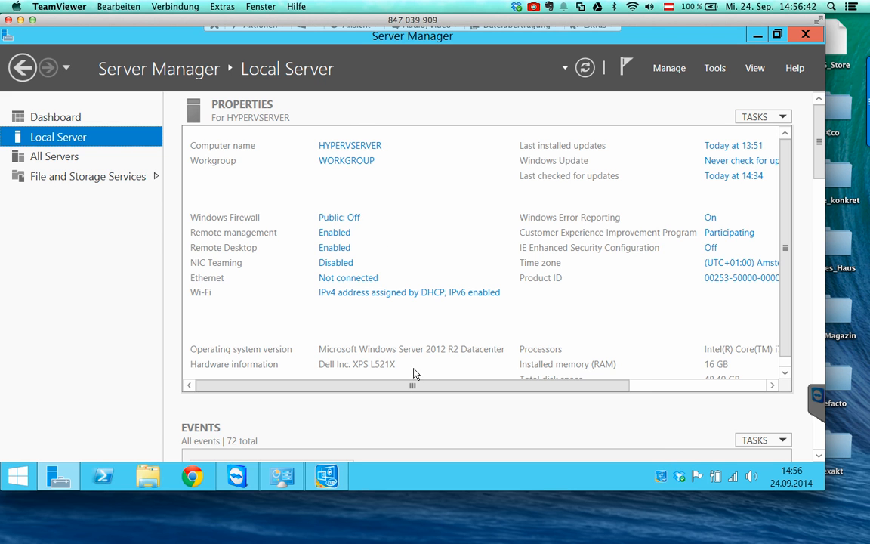
drag(413, 386, 605, 389)
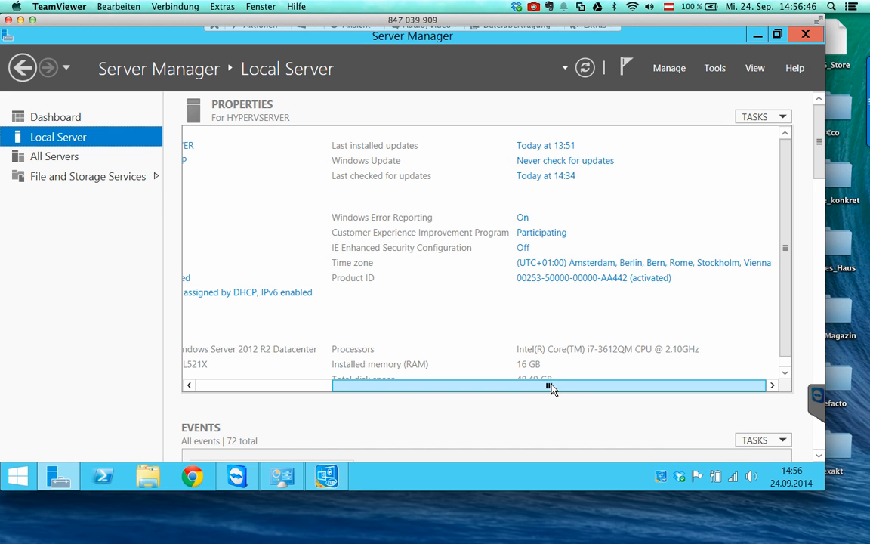
drag(551, 388, 321, 392)
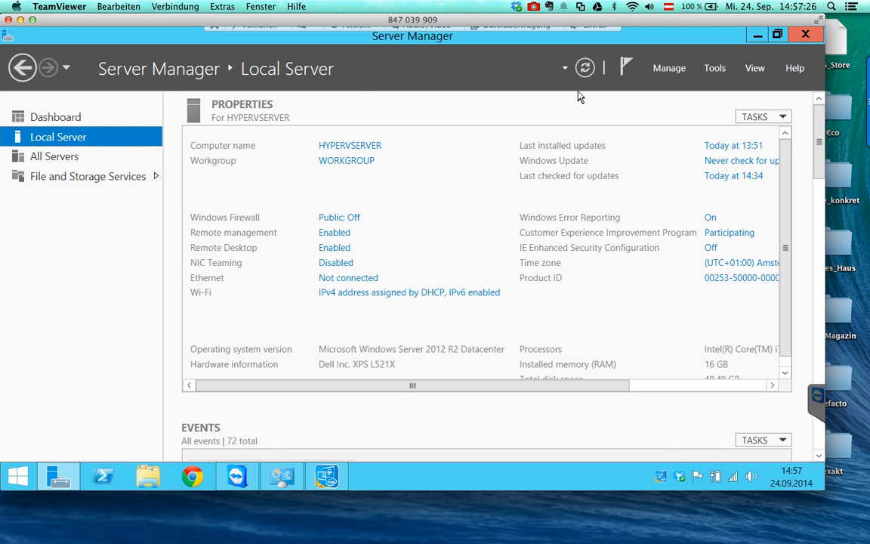
Step: Start the Add Roles and Features Wizard from Server Manager and maximize its window
click(19, 475)
click(115, 156)
click(671, 70)
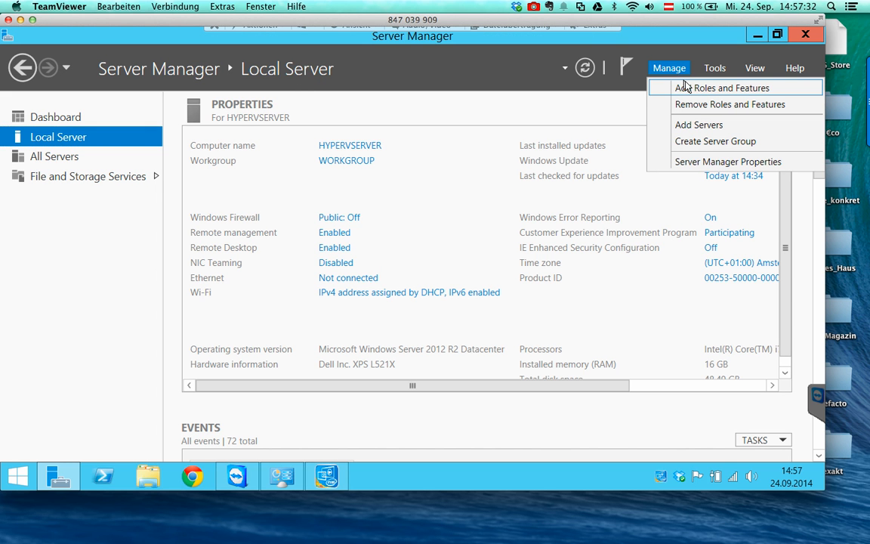
click(708, 88)
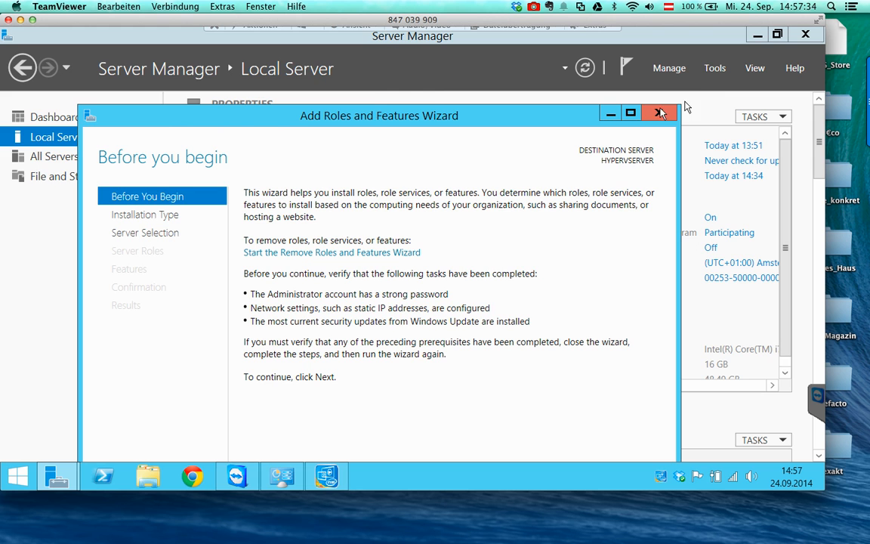
double_click(635, 114)
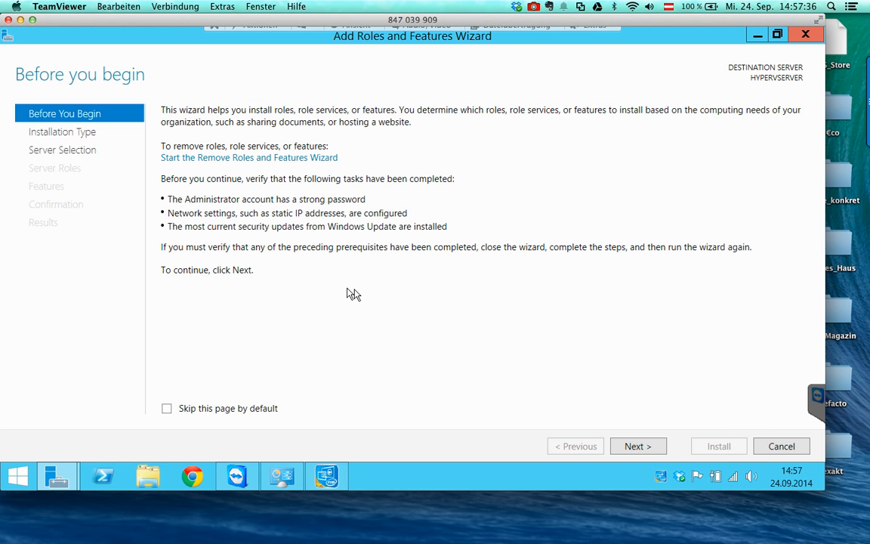
Step: Accept a role-based or feature-based installation on HYPERVSERVER from the server pool and continue to the server roles
click(635, 446)
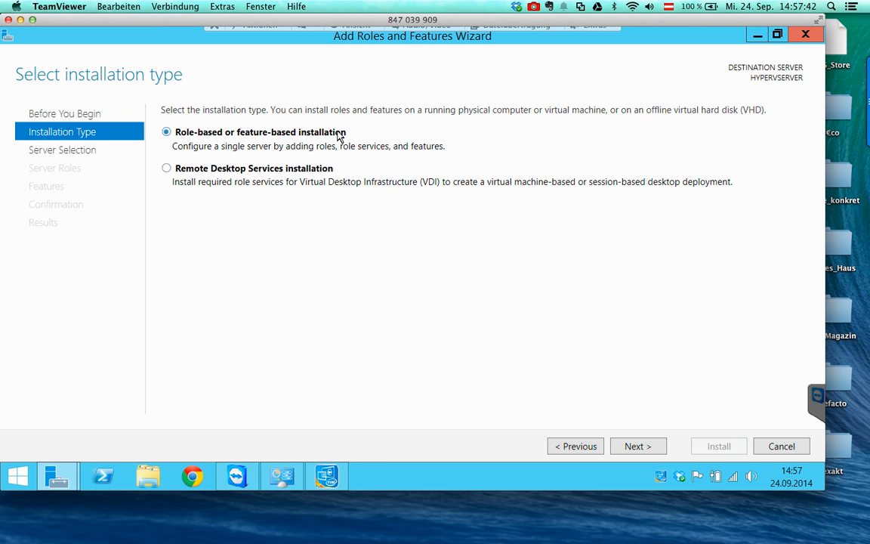
click(625, 439)
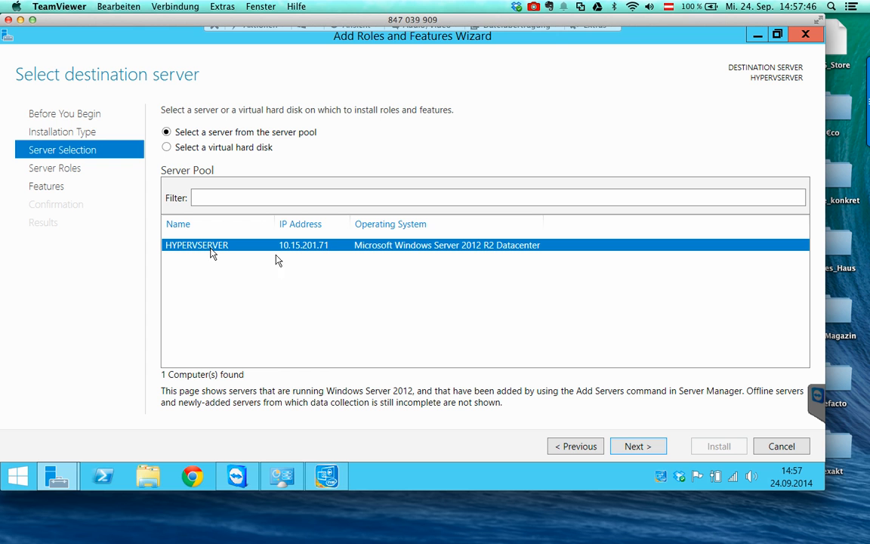
click(634, 447)
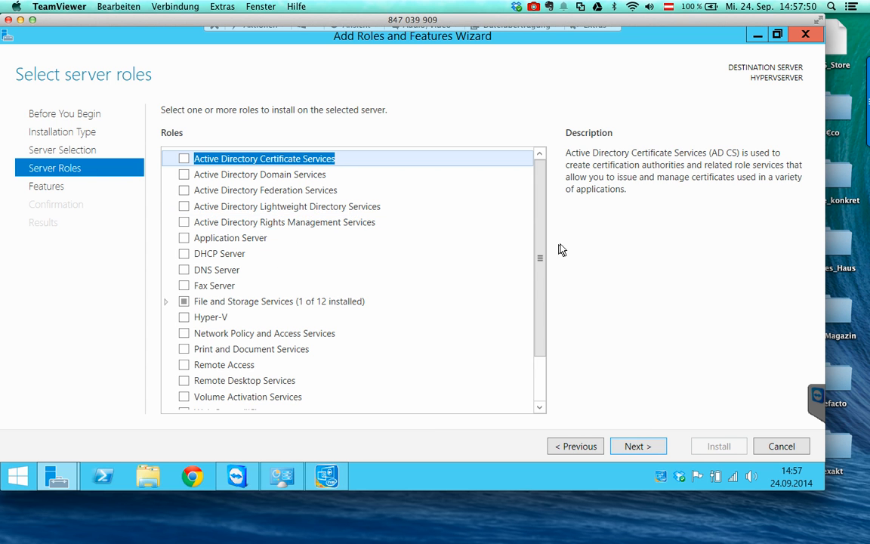
Step: Examine the available server roles, reading the descriptions of DHCP Server, DNS Server, Active Directory Domain Services and Web Server (IIS)
drag(540, 257, 535, 178)
scroll(541, 265, down, 1)
click(213, 247)
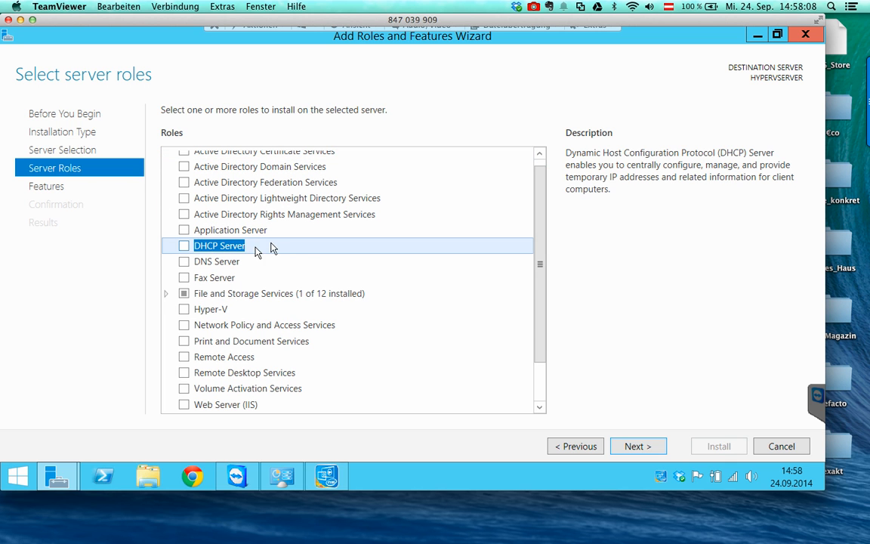
click(267, 263)
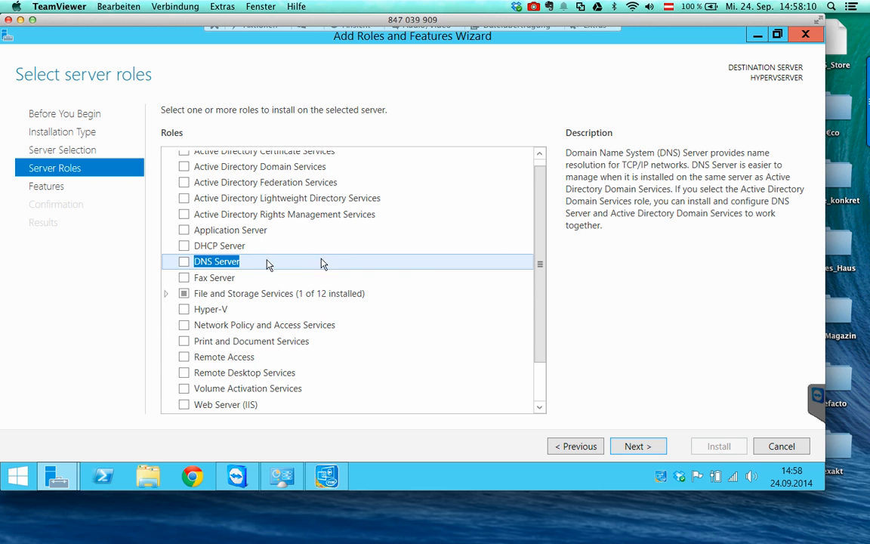
scroll(542, 218, up, 1)
click(260, 174)
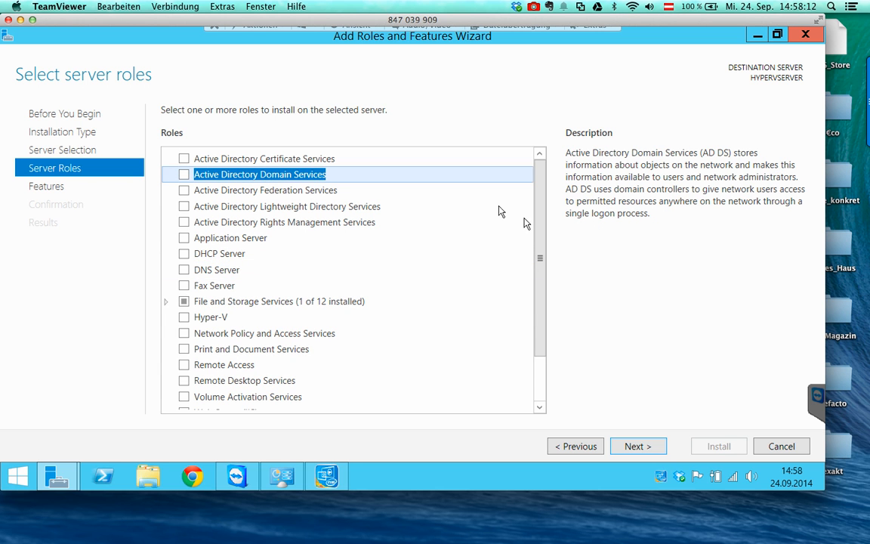
drag(538, 237, 538, 307)
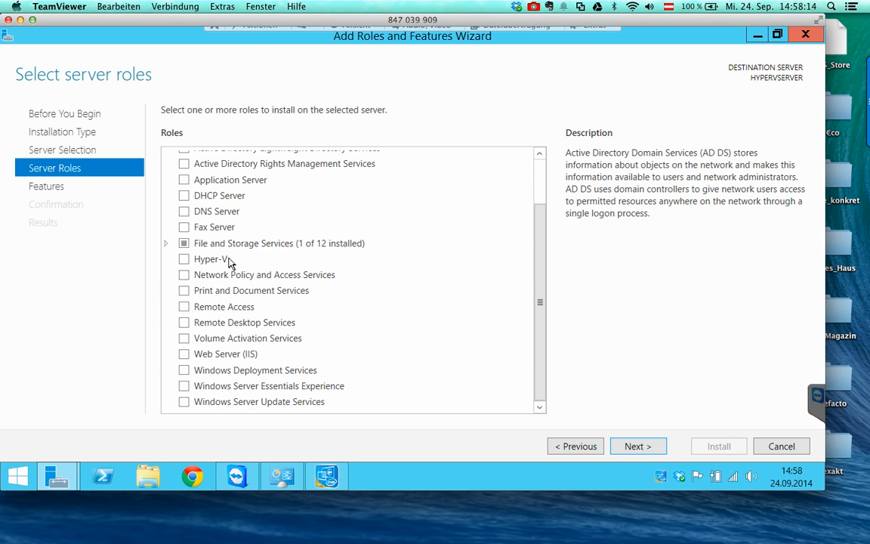
click(255, 354)
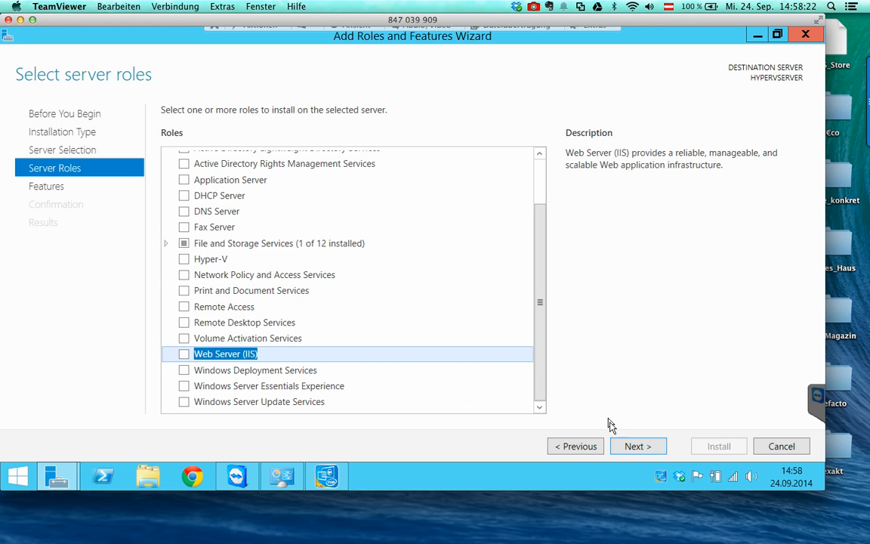
Step: Select the Hyper-V role, add its required features including the management tools, and continue to the feature selection
click(183, 260)
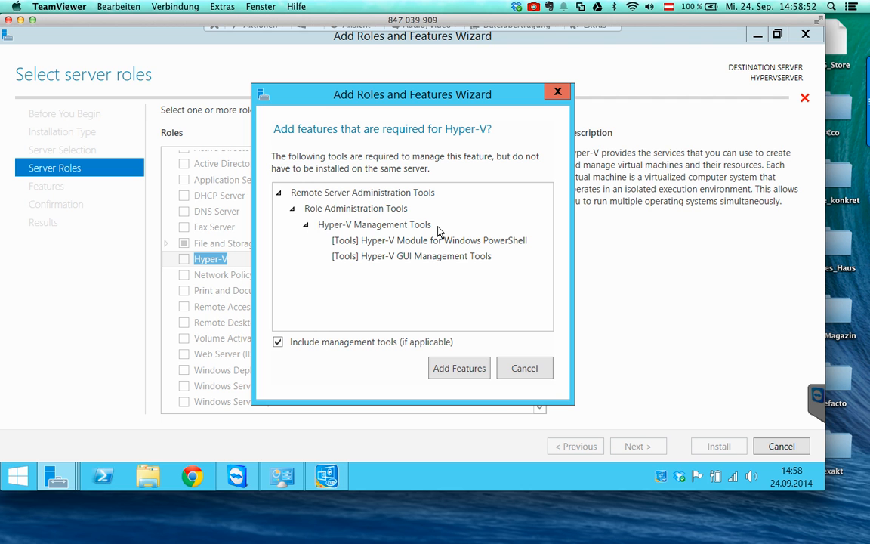
click(470, 371)
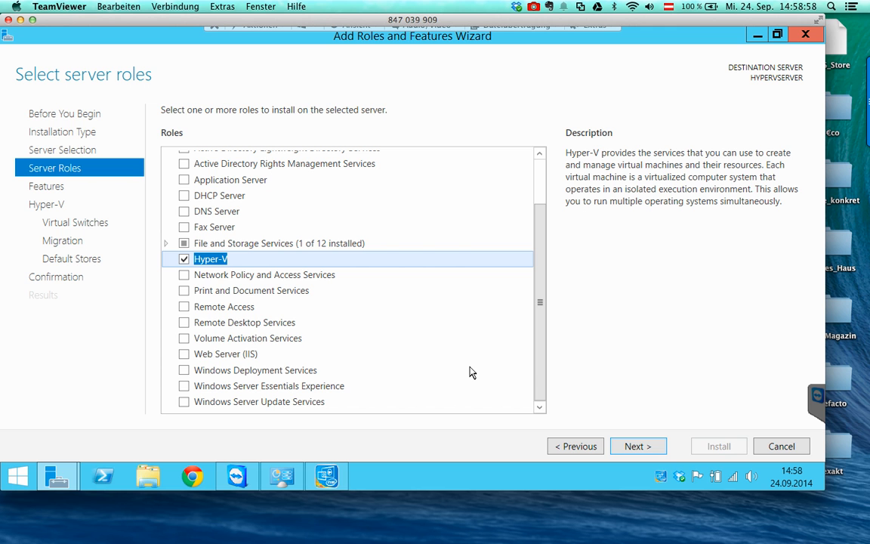
click(637, 447)
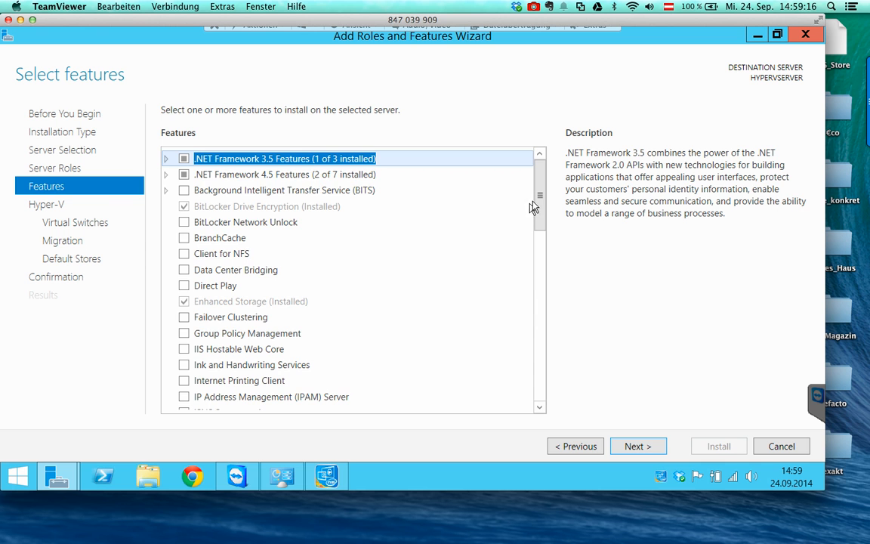
Step: Examine the feature list, including the entries under User Interfaces and Infrastructure and under Hyper-V Management Tools
scroll(531, 209, down, 3)
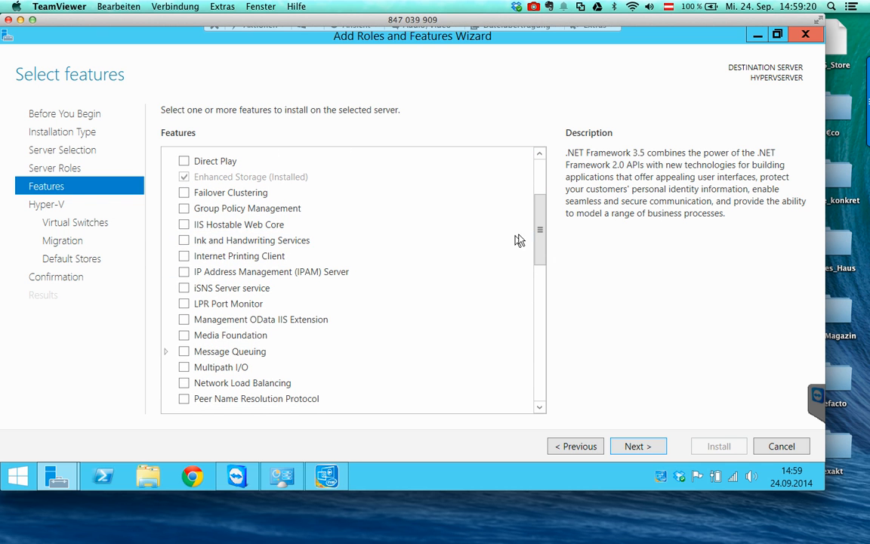
drag(538, 233, 540, 312)
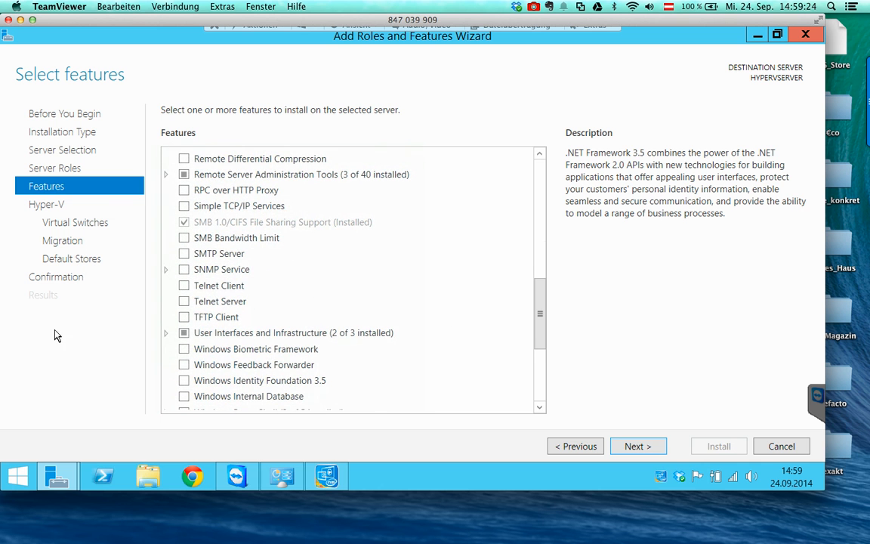
click(165, 333)
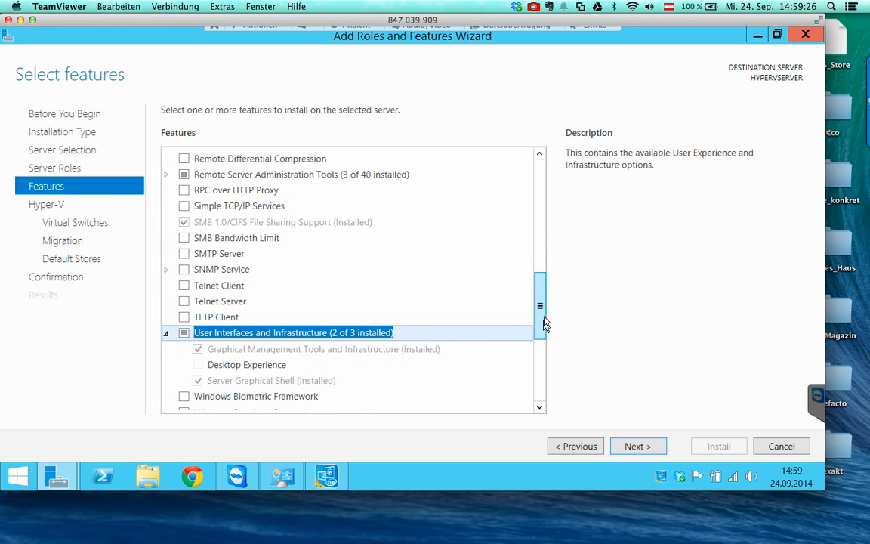
scroll(542, 324, down, 3)
drag(536, 349, 538, 383)
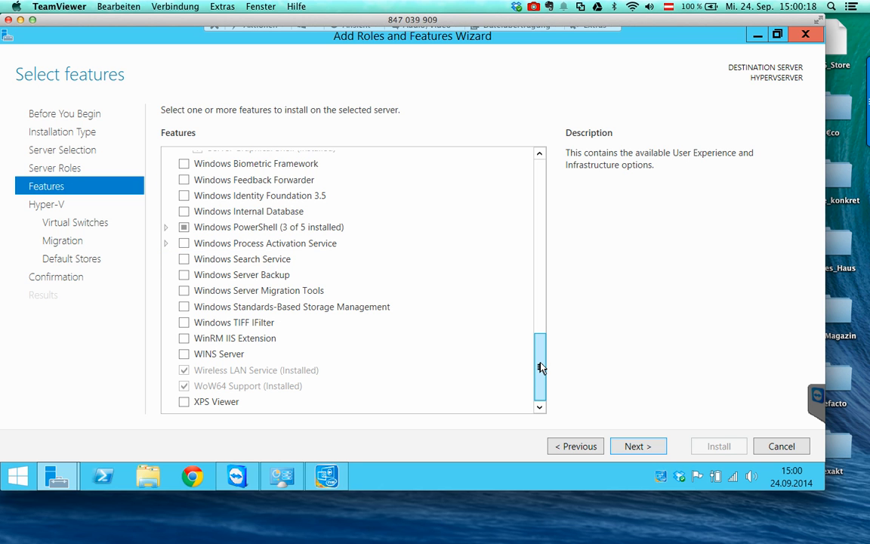
drag(541, 367, 542, 364)
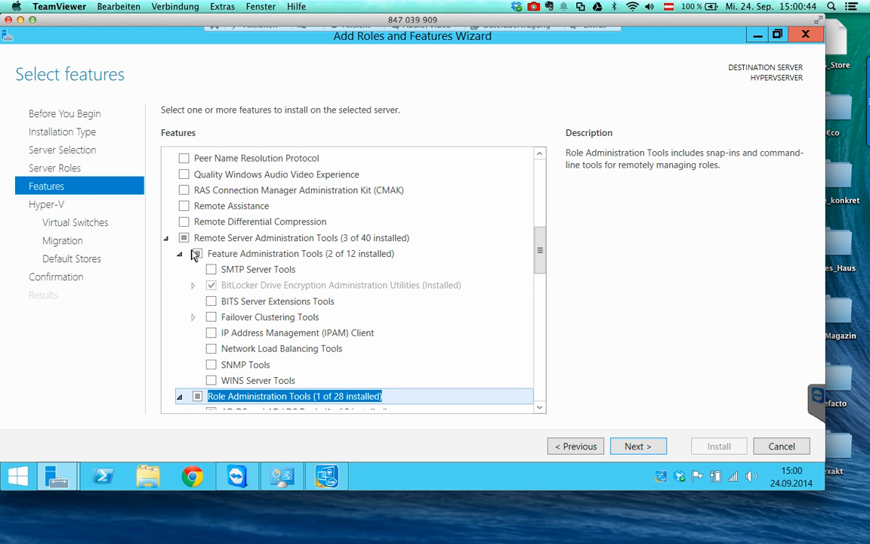
scroll(216, 253, down, 2)
scroll(196, 328, down, 2)
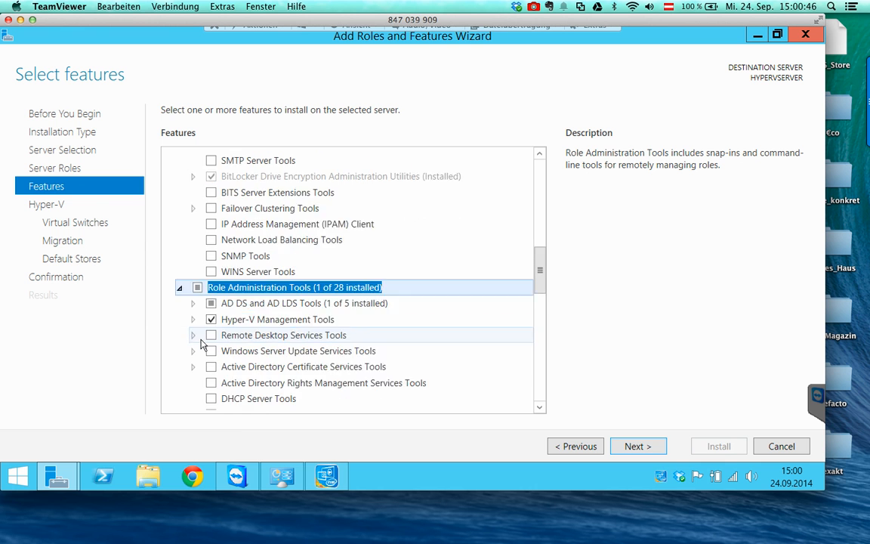
click(194, 283)
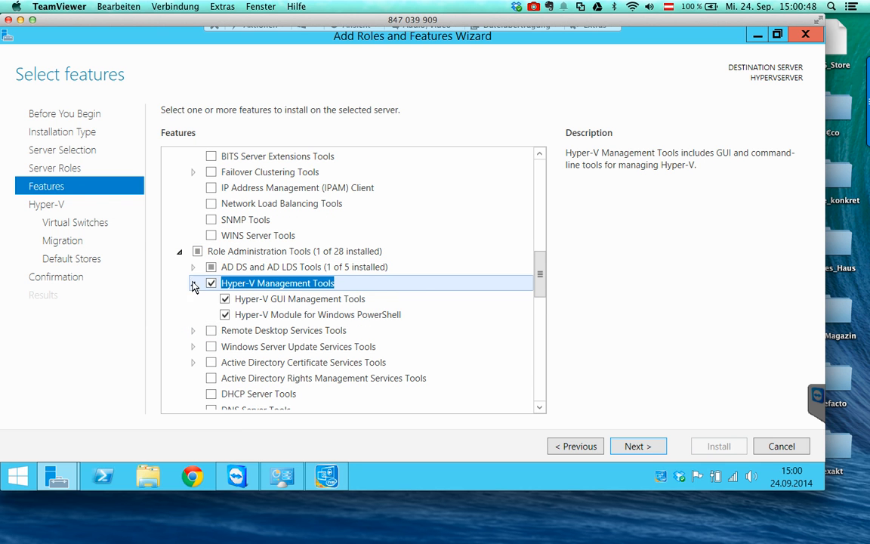
scroll(299, 306, down, 10)
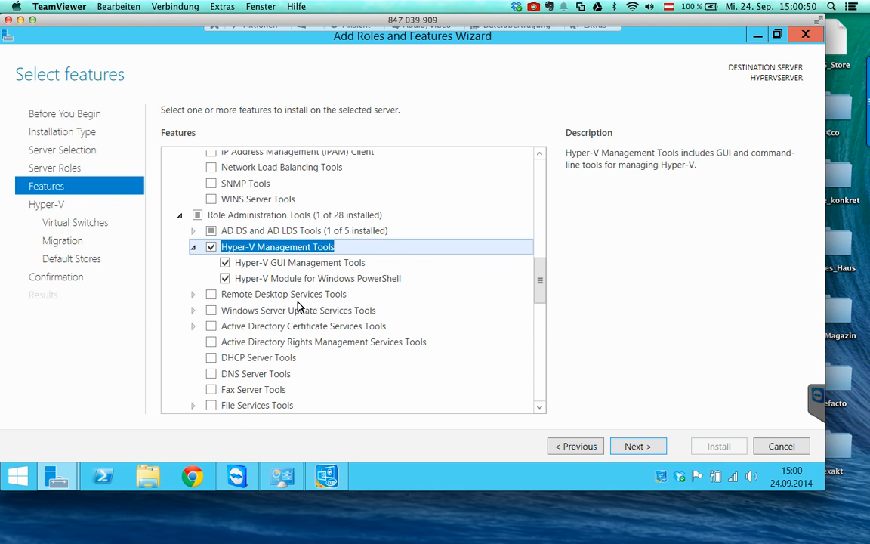
scroll(278, 284, down, 5)
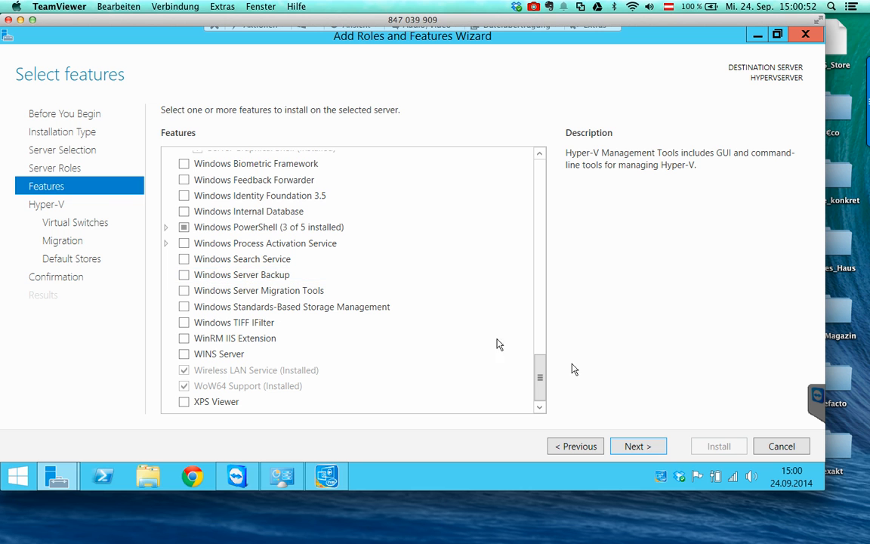
Step: Accept the features and Hyper-V defaults, with no virtual switch adapter, no live migration and the default stores, through to the confirmation page
click(633, 452)
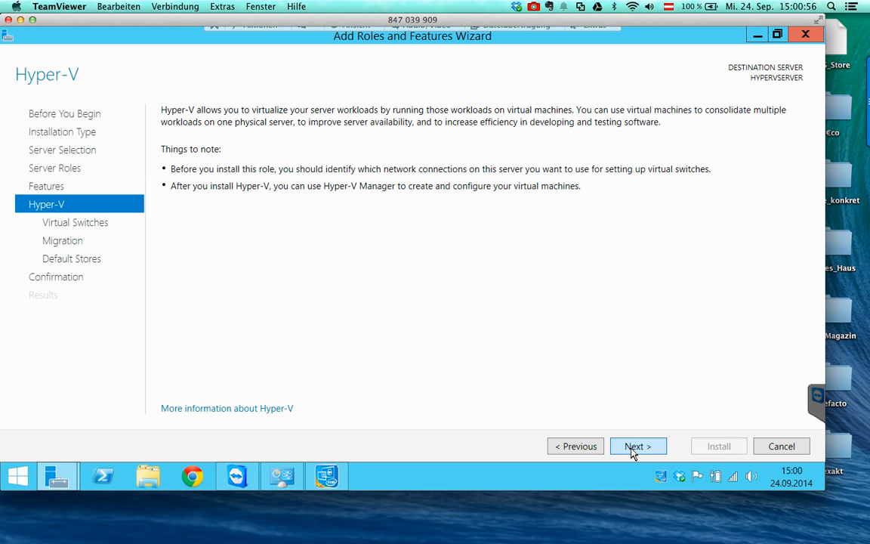
click(633, 452)
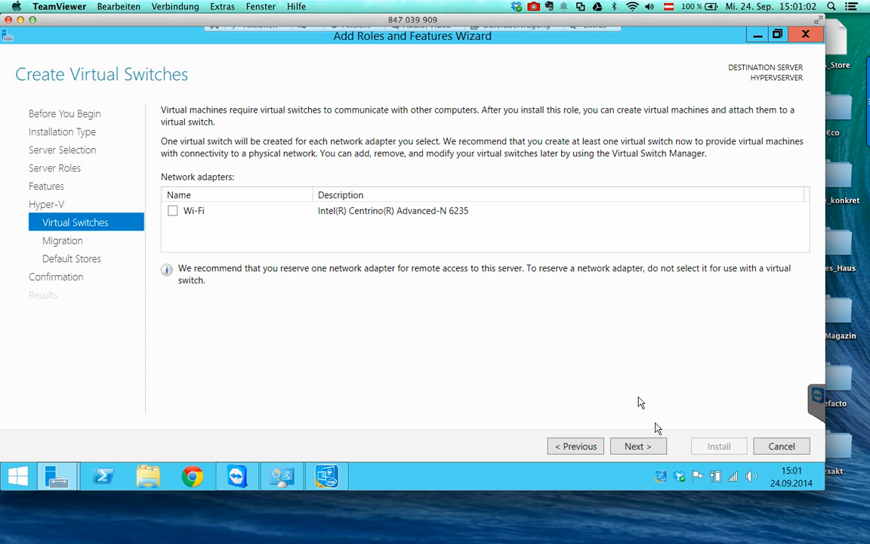
click(646, 447)
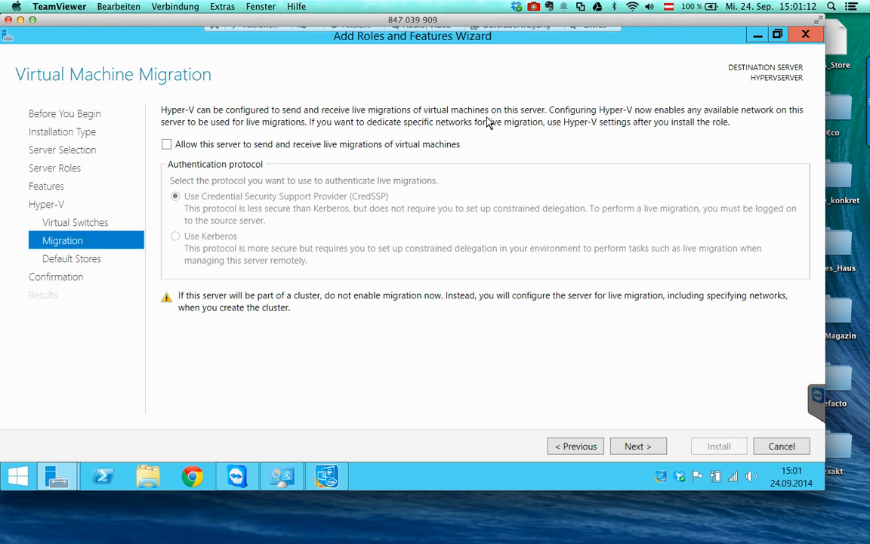
click(637, 446)
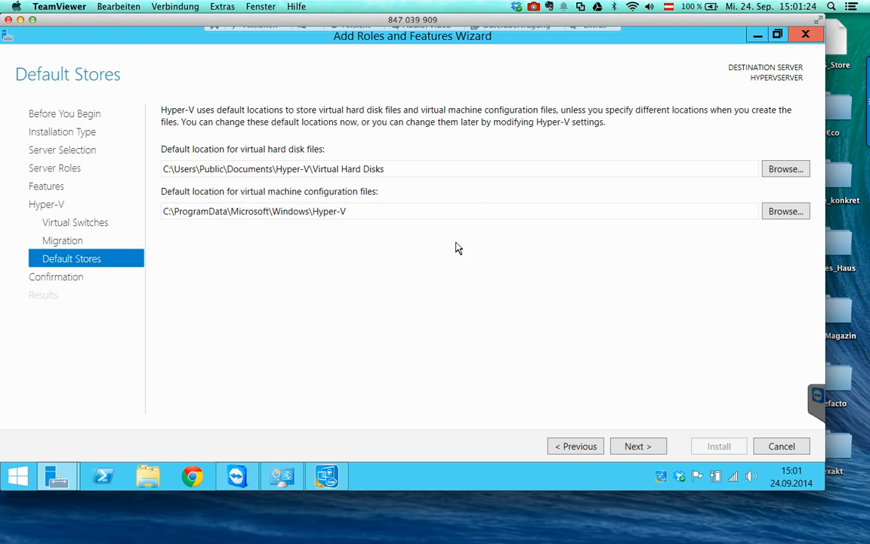
click(639, 447)
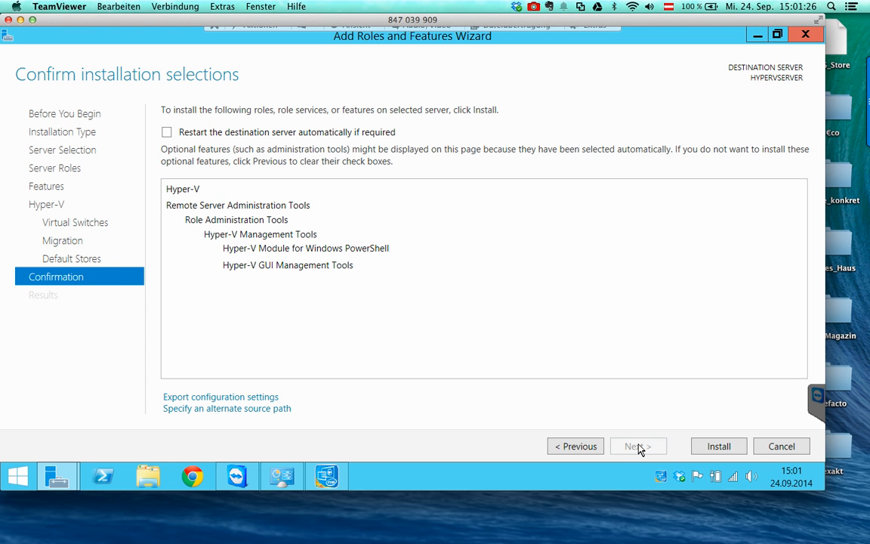
Step: Allow the destination server to restart automatically if required and install the Hyper-V role
click(166, 132)
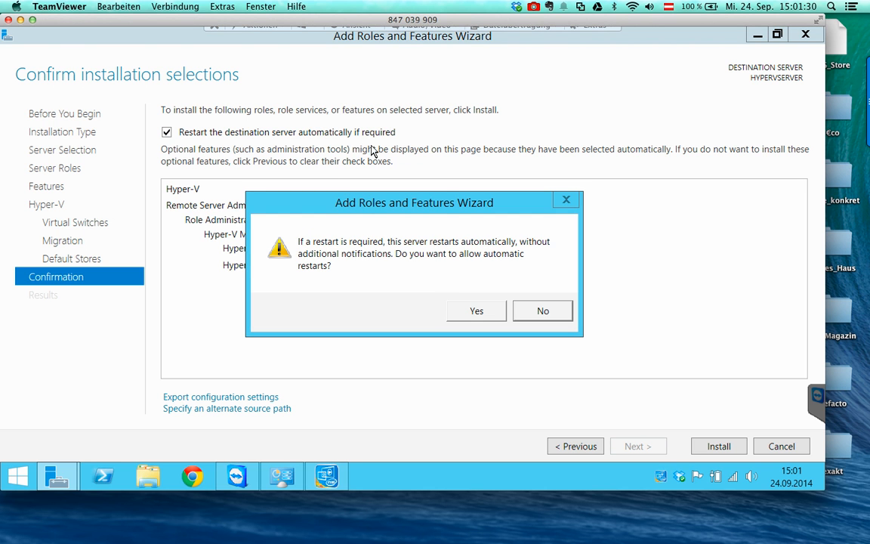
click(476, 311)
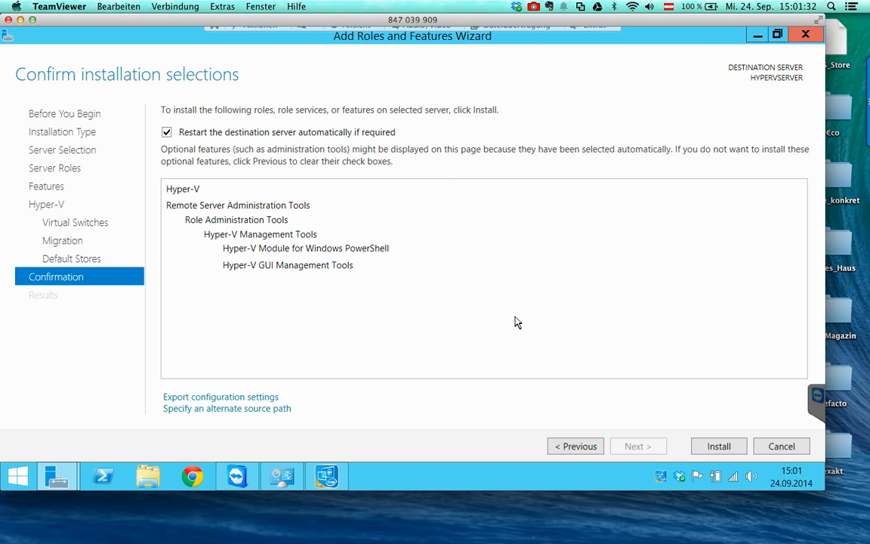
click(714, 447)
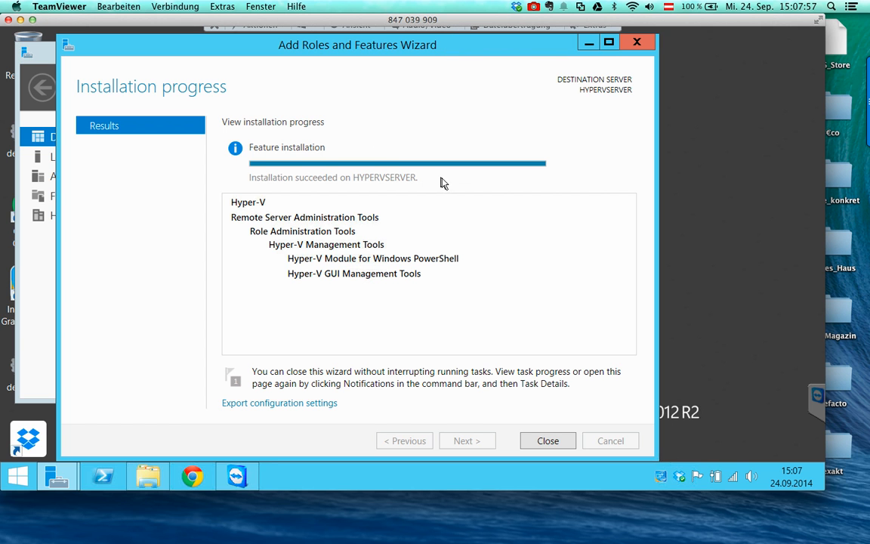
Step: Close the finished installation wizard and maximize the Server Manager window
click(553, 444)
double_click(553, 46)
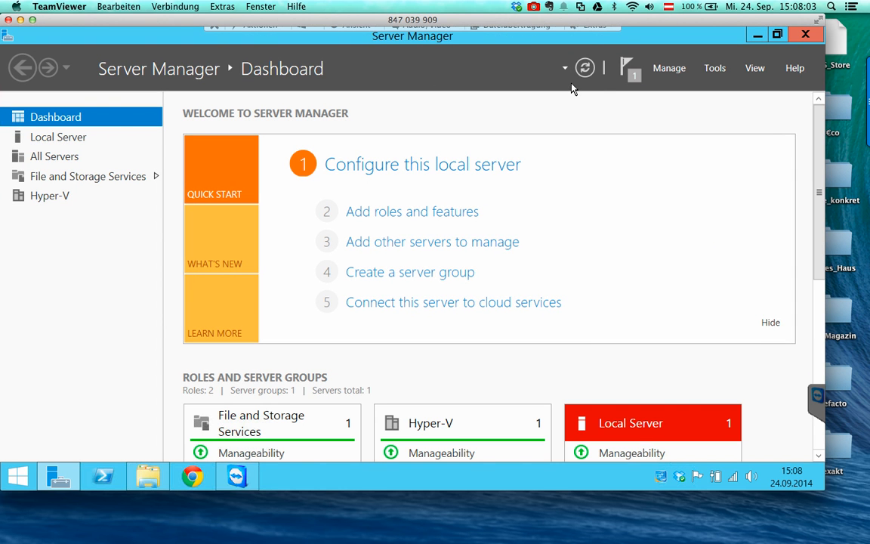
Step: View the Hyper-V page in Server Manager, and launch Hyper-V Manager through a search for "hyper"
click(58, 198)
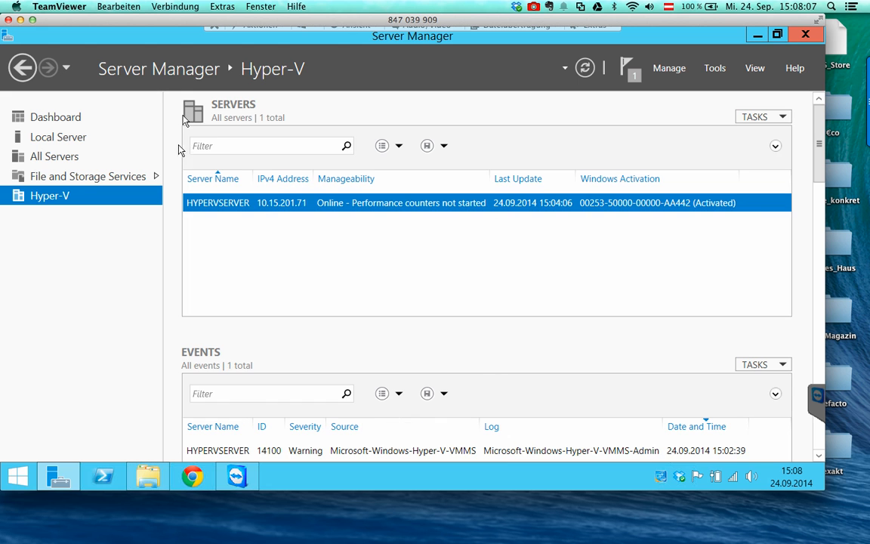
click(18, 475)
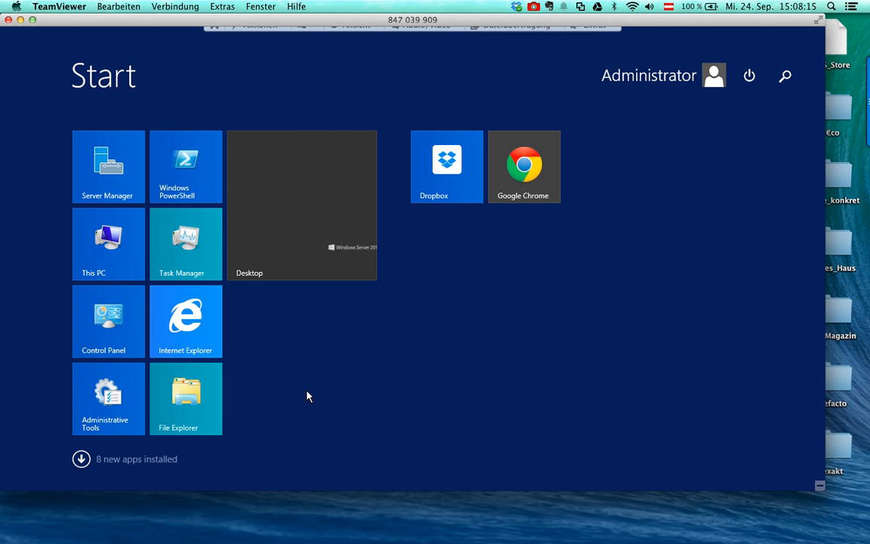
text(hyper)
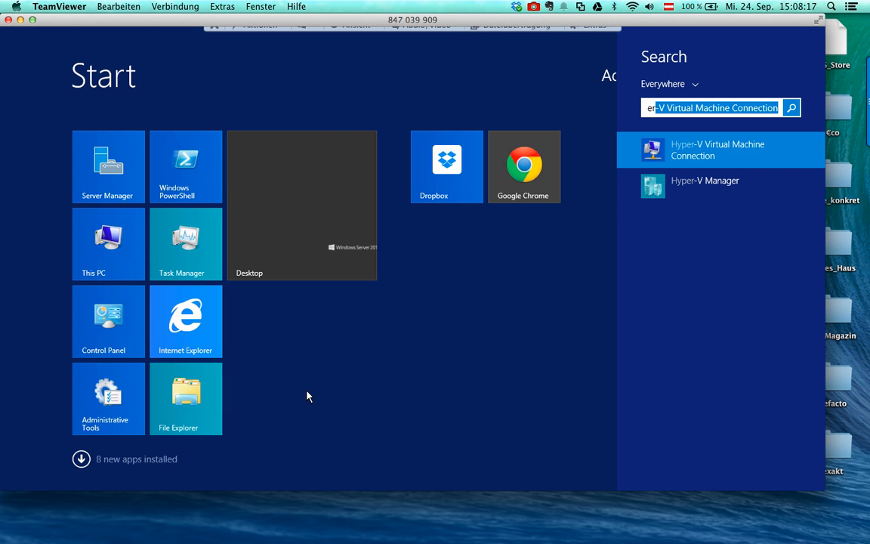
key(Down)
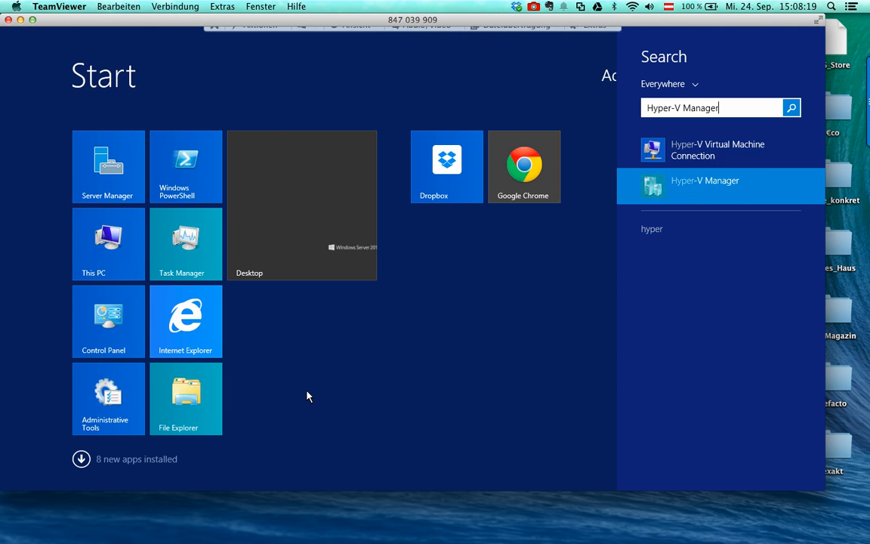
key(Return)
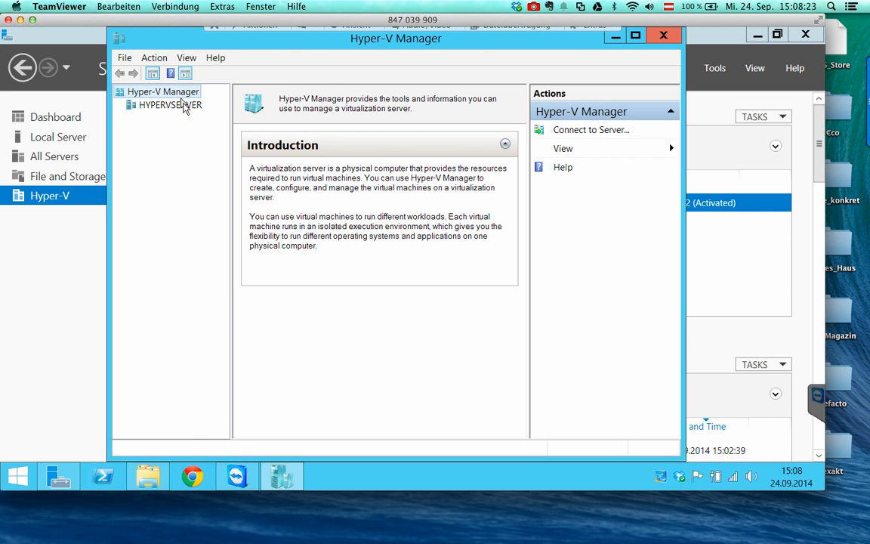
Step: Show HYPERVSERVER in a maximized Hyper-V Manager window and collapse its Checkpoints section
click(186, 110)
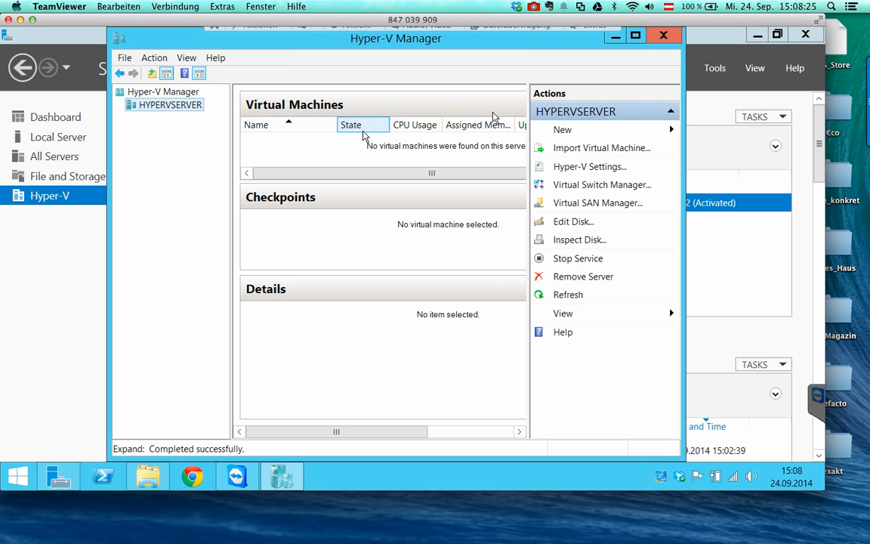
click(636, 35)
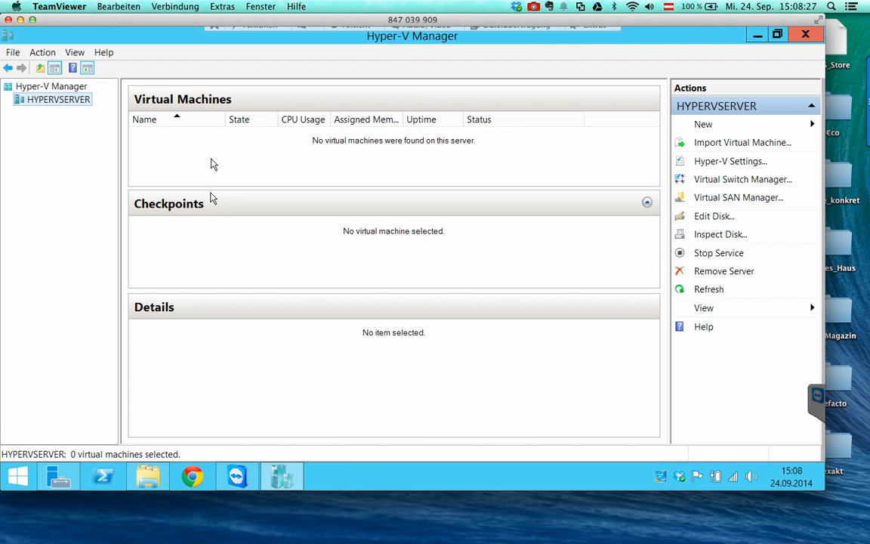
click(208, 201)
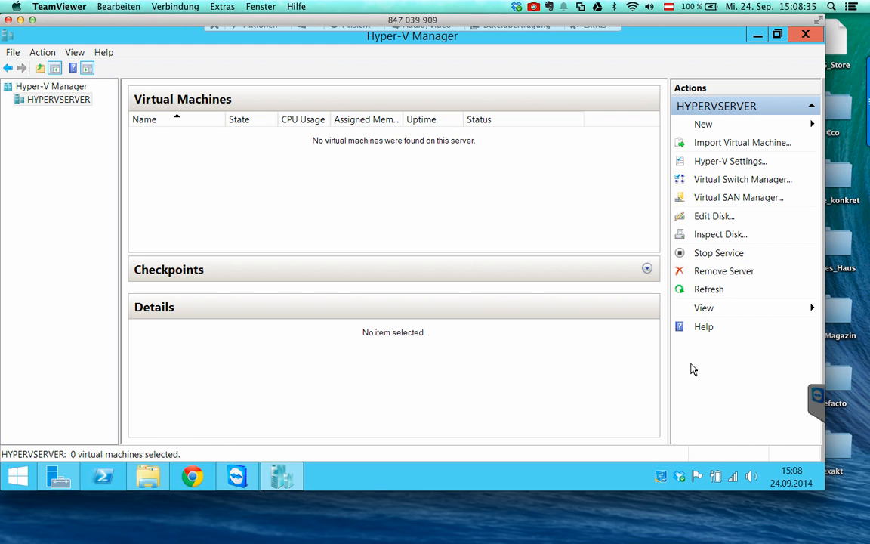
Step: Open the server's Network Connections window and move Hyper-V Manager aside to uncover it
right_click(25, 473)
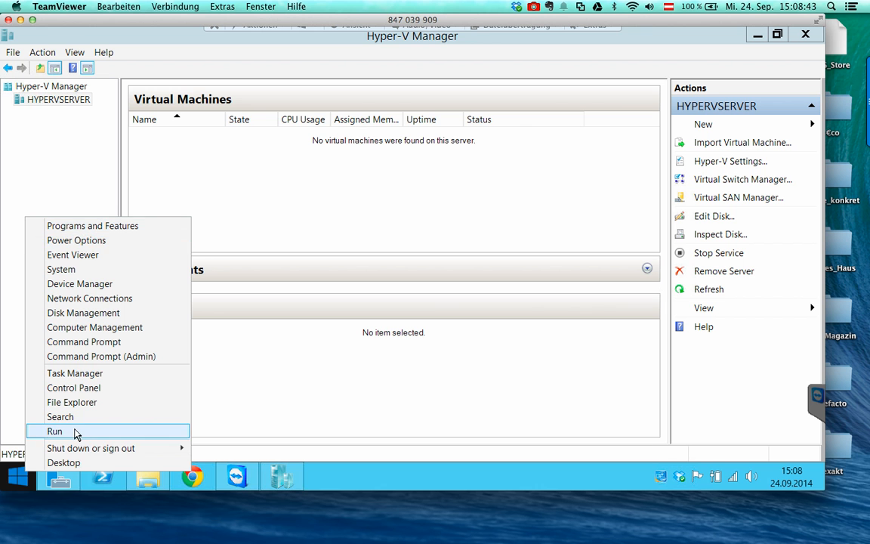
click(98, 299)
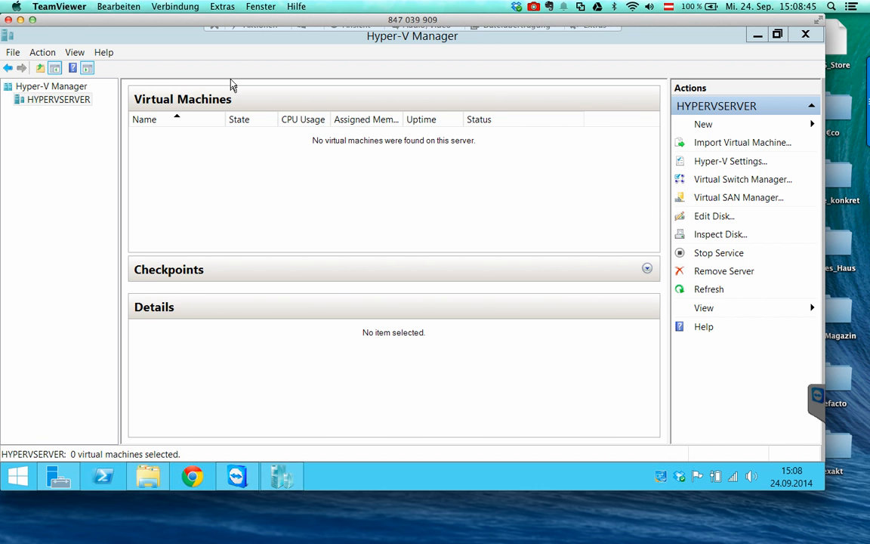
drag(330, 81, 174, 75)
drag(144, 40, 584, 62)
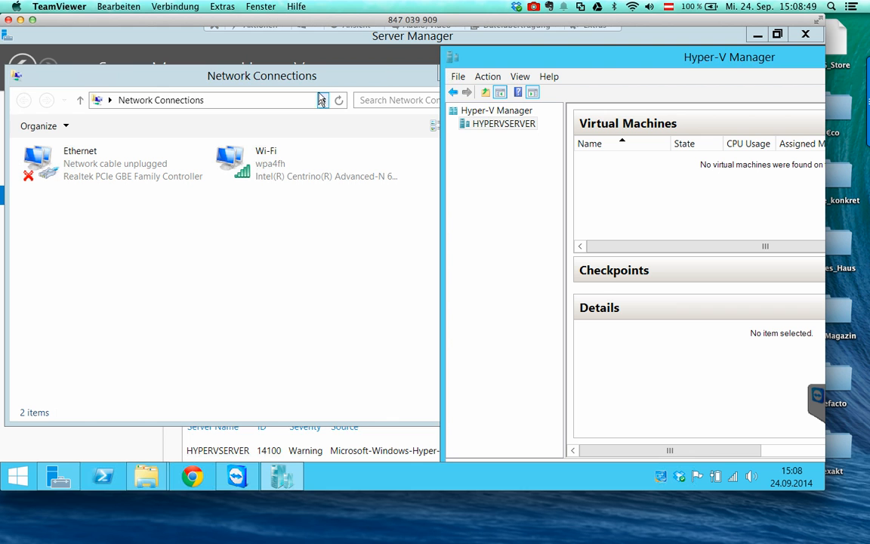
Step: Examine the Ethernet and Wi-Fi adapters in the Network Connections window
click(295, 75)
click(266, 165)
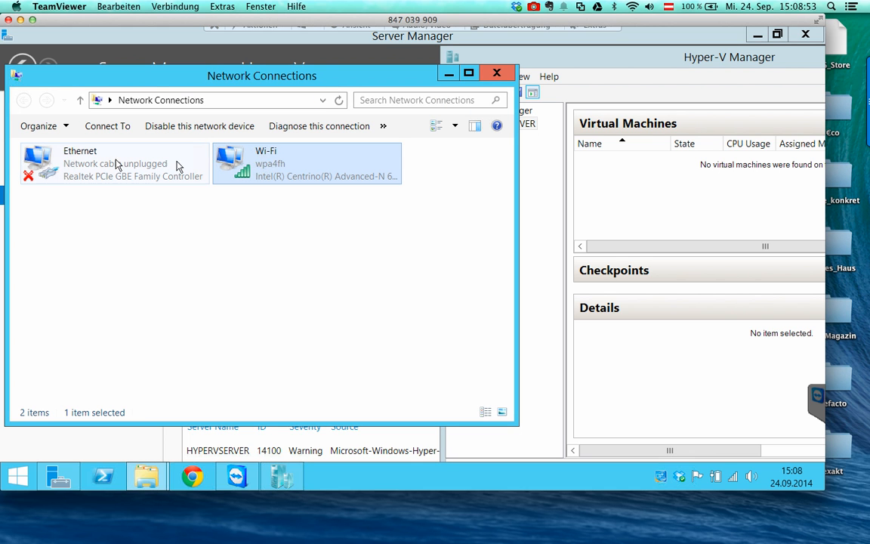
click(85, 144)
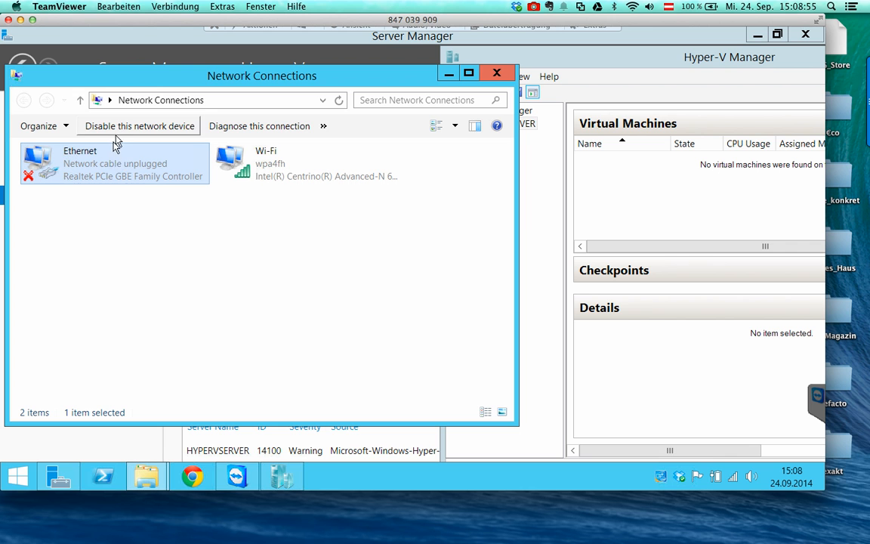
click(275, 162)
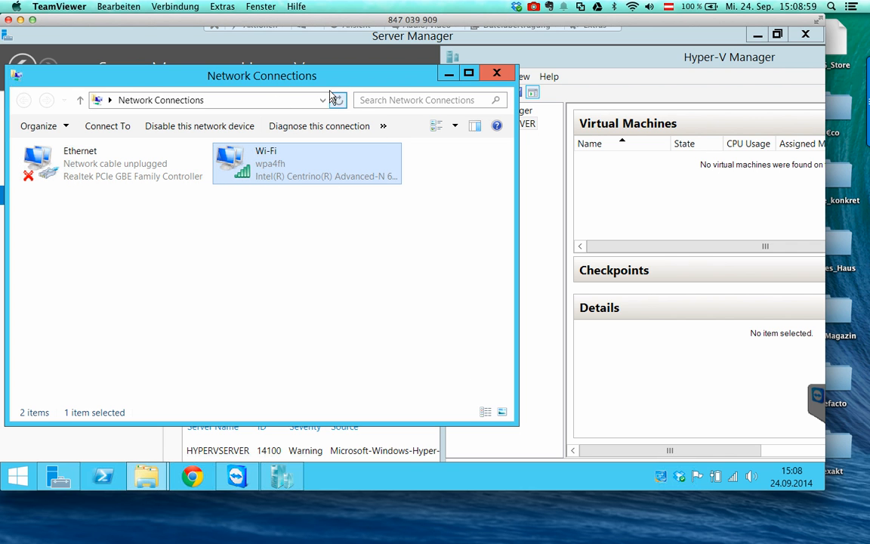
drag(330, 85, 325, 94)
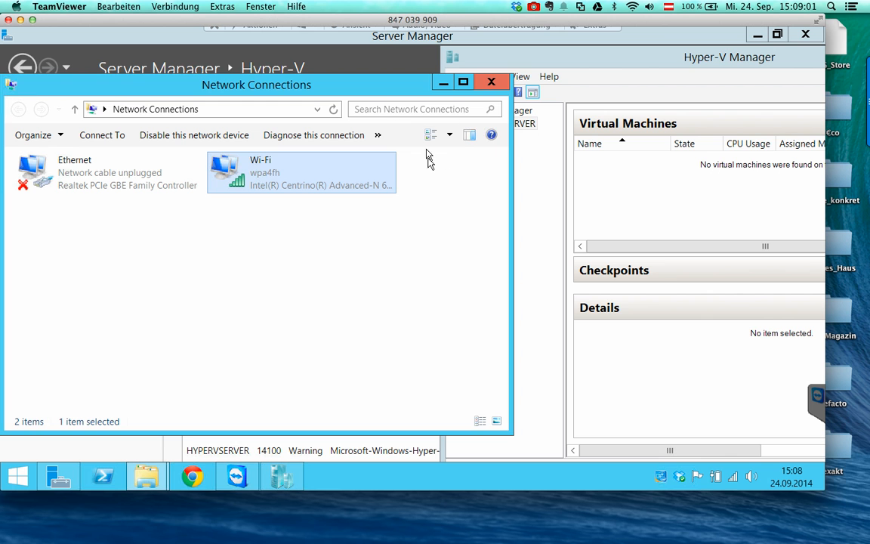
Step: Resize the Hyper-V Manager window and place it beside Network Connections so its actions list is fully visible
click(619, 168)
drag(441, 47, 353, 67)
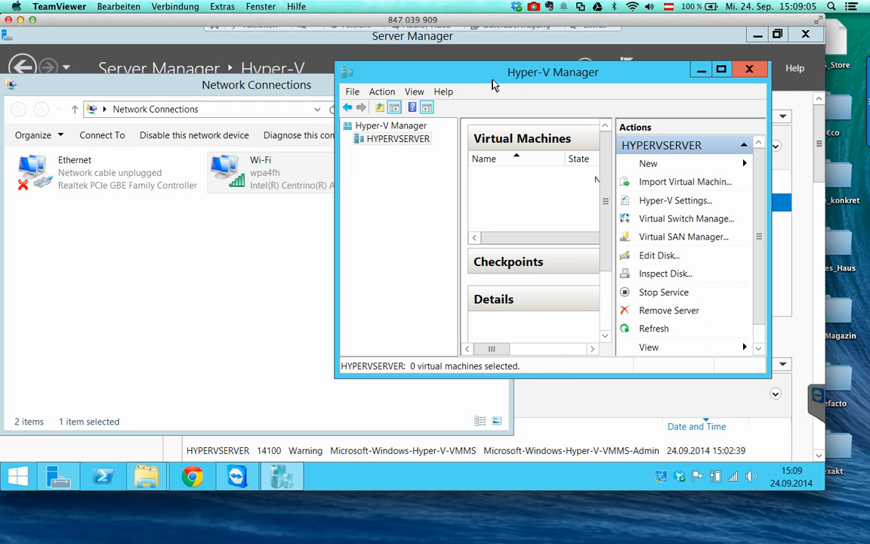
drag(492, 85, 527, 85)
drag(559, 377, 558, 426)
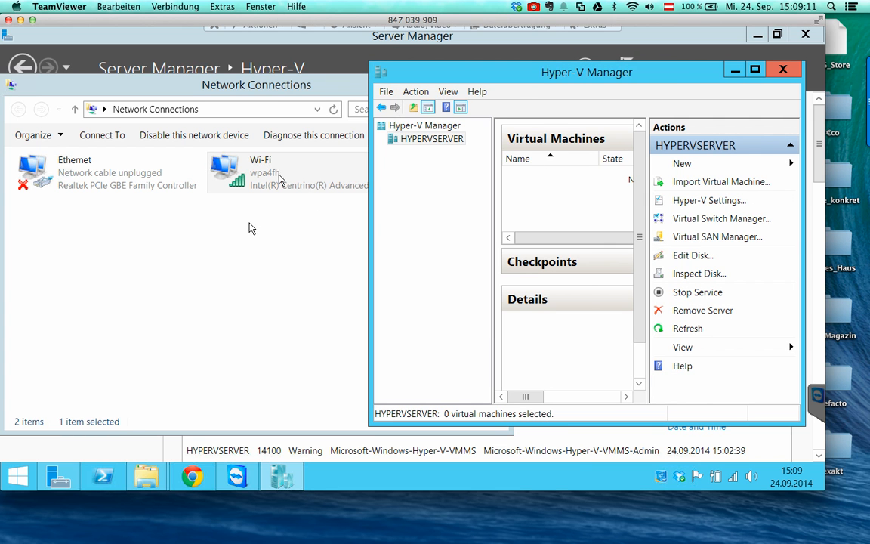
click(246, 86)
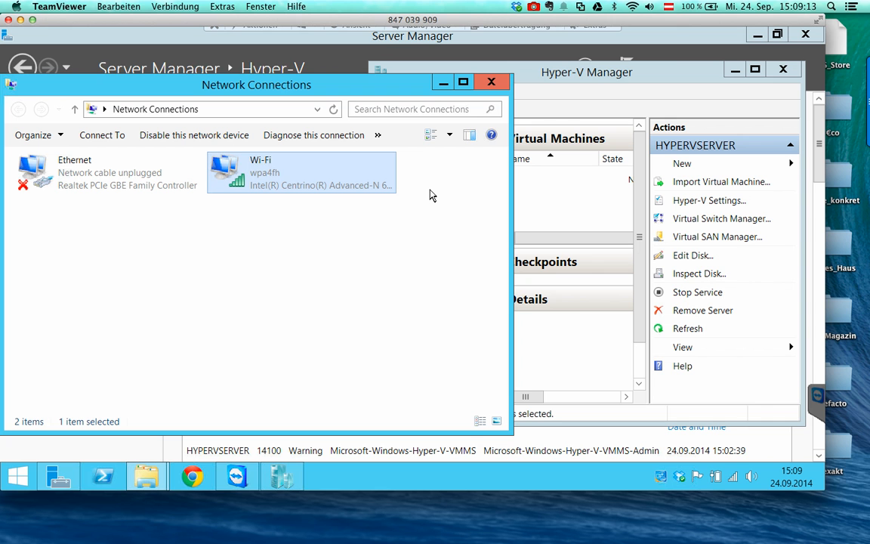
click(544, 107)
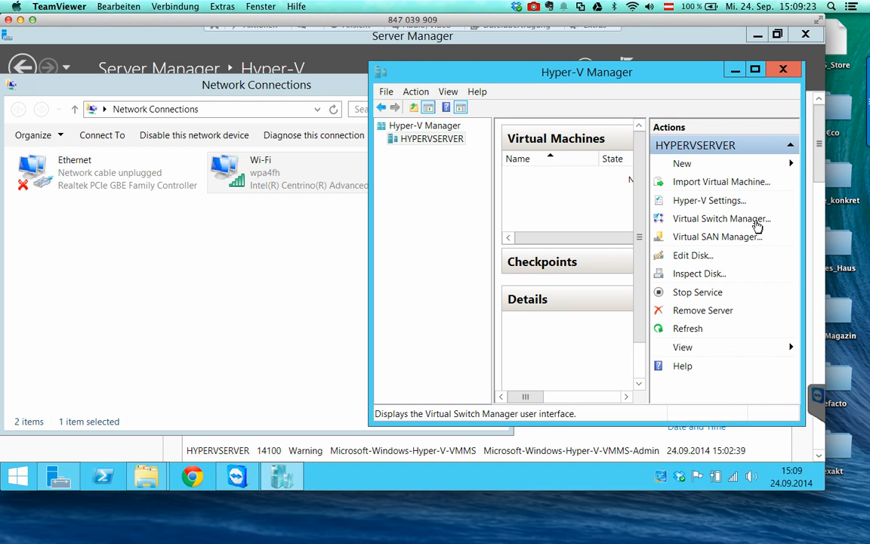
click(272, 188)
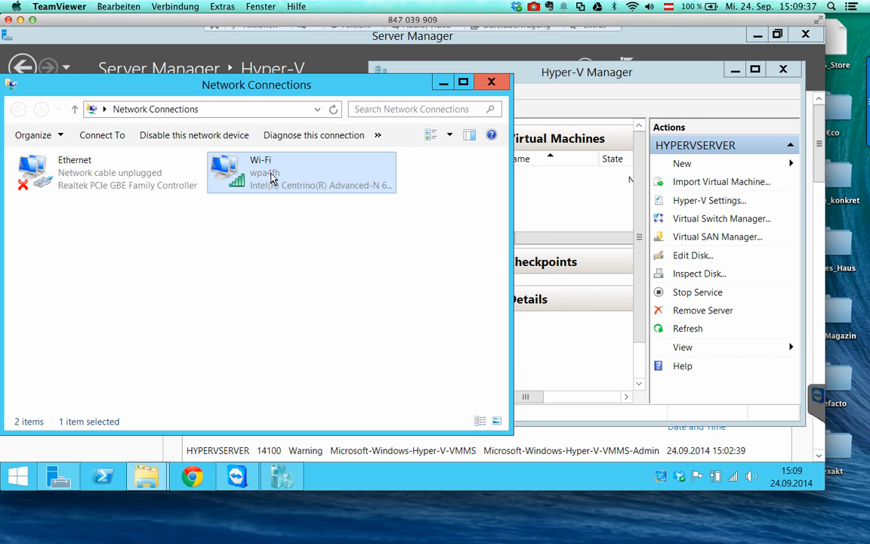
click(549, 98)
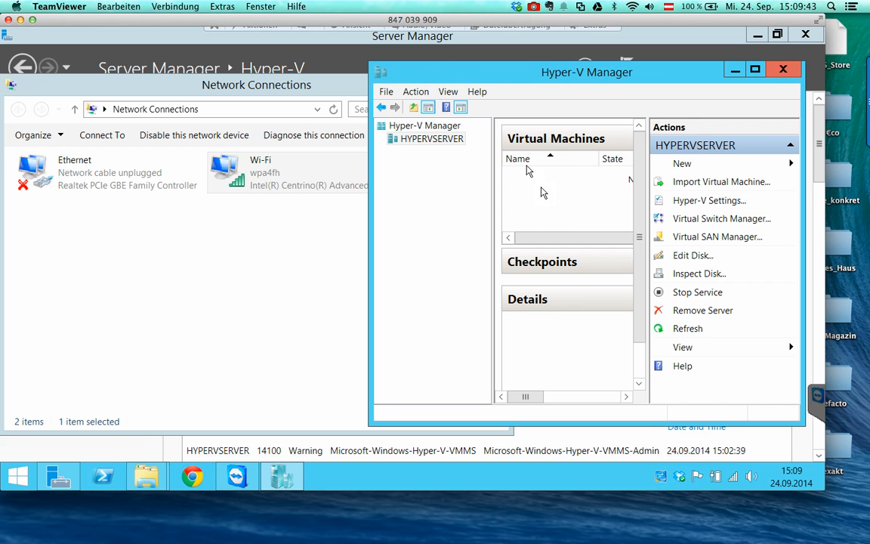
Step: Narrow the Network Connections window to fit beside Hyper-V Manager and minimize Server Manager
click(344, 105)
drag(511, 202, 346, 194)
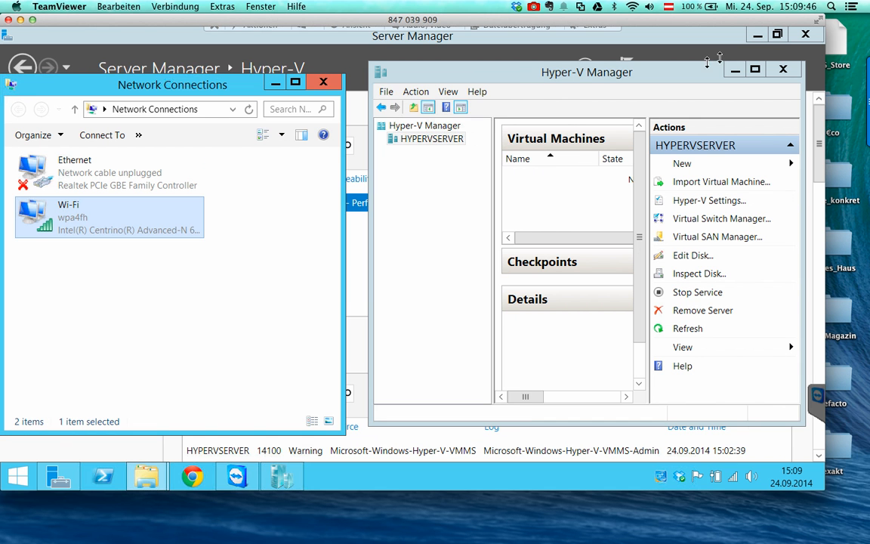
click(758, 35)
drag(238, 84, 243, 68)
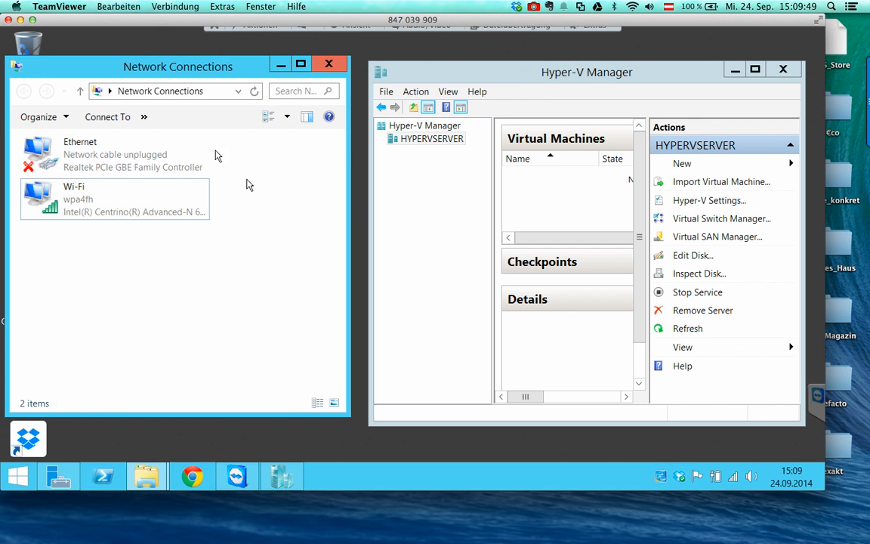
Step: Open Virtual Switch Manager for HYPERVSERVER and move its dialog clear of the network adapter list
click(602, 79)
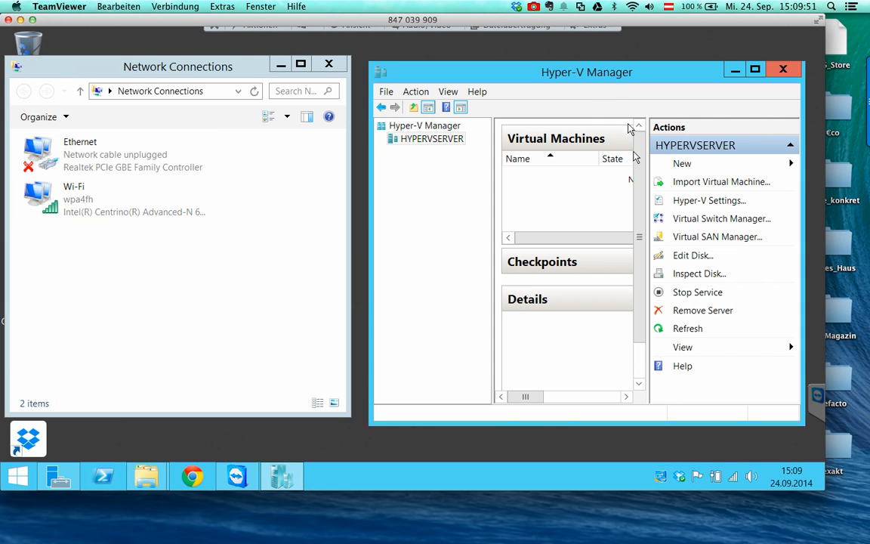
click(706, 219)
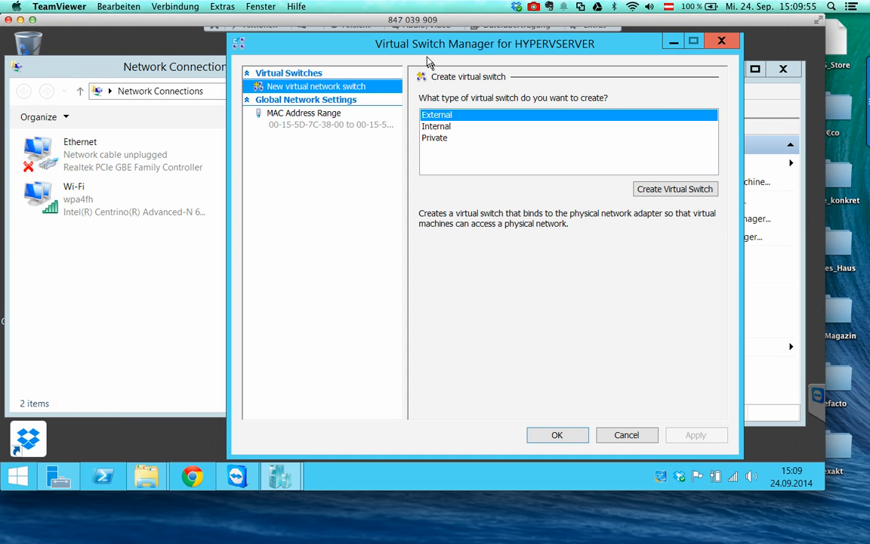
drag(385, 46, 437, 47)
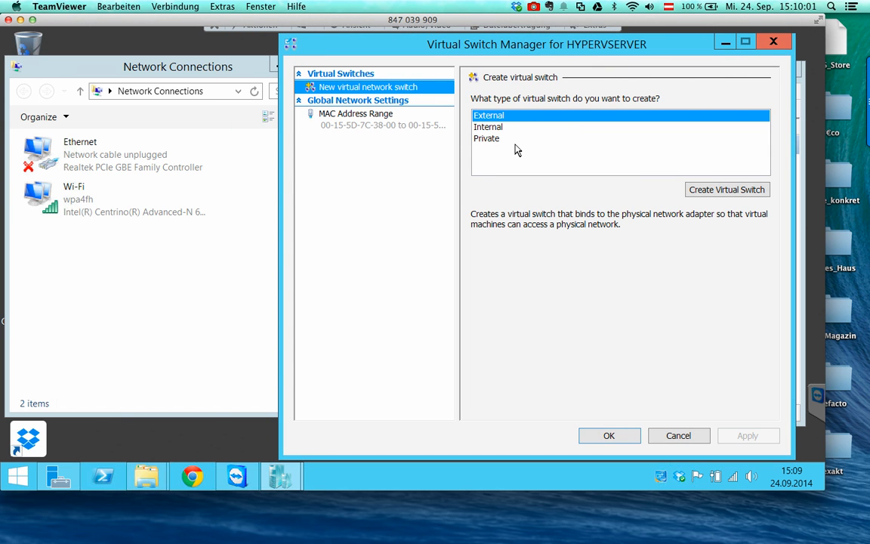
Step: Review the descriptions of the External, Internal and Private virtual switch types
click(503, 118)
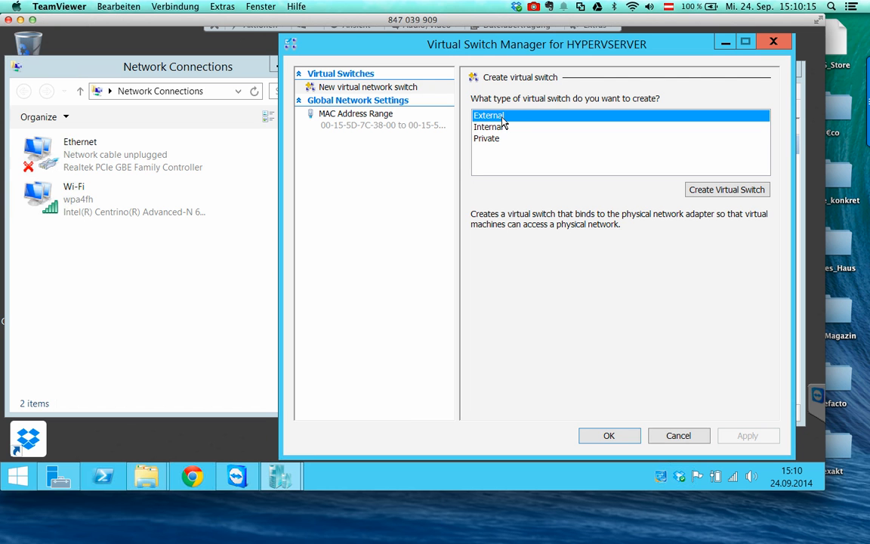
click(517, 129)
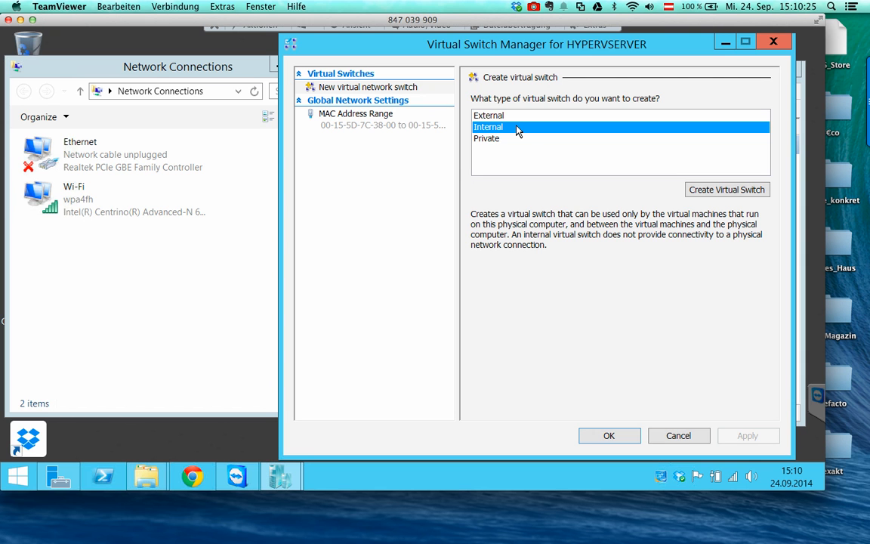
click(517, 141)
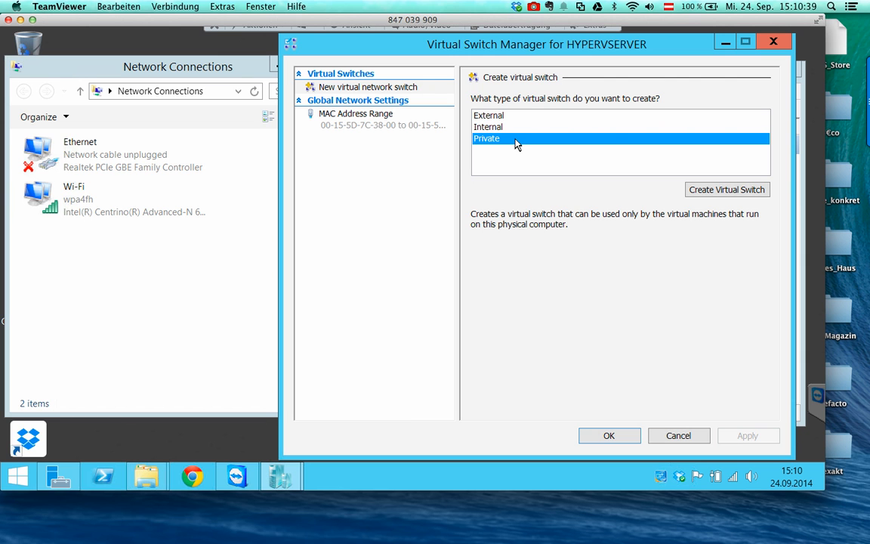
Step: Create an External virtual switch and name it WIFISWITCH
click(499, 117)
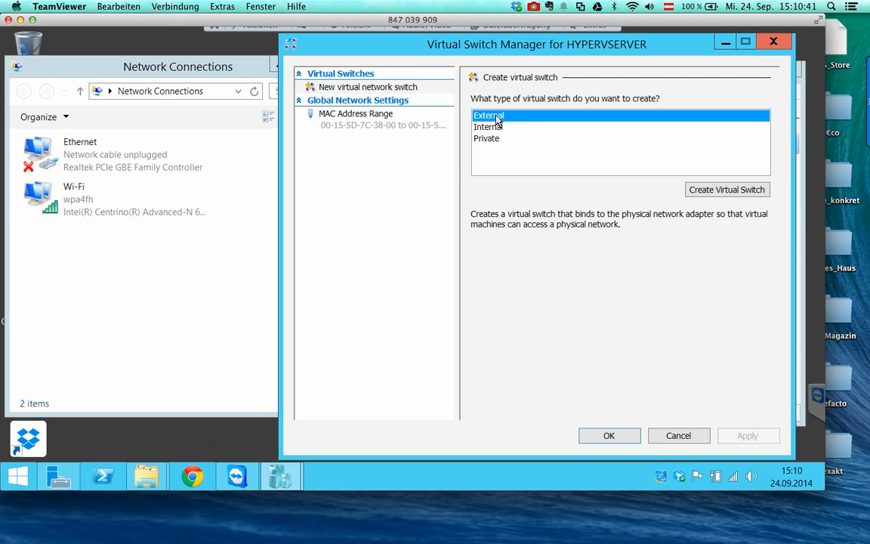
click(694, 189)
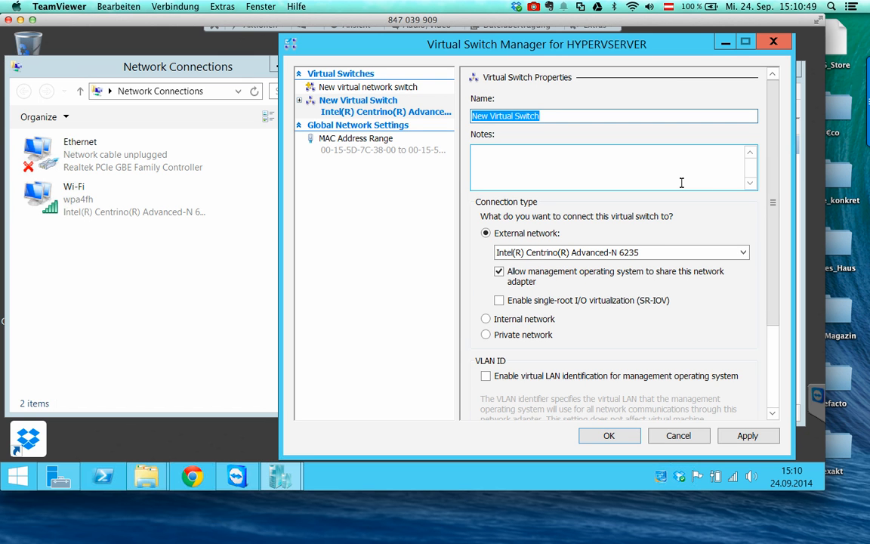
text(WIFI)
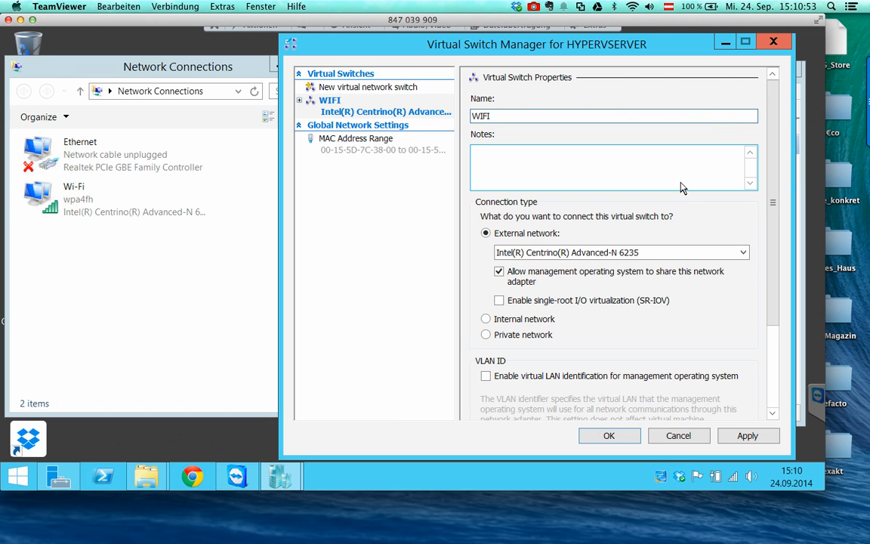
text(SWITCH)
Step: Connect WIFISWITCH to the Intel(R) Centrino(R) Advanced-N 6235 external adapter and compare it with the Wi-Fi entry in Network Connections
click(551, 253)
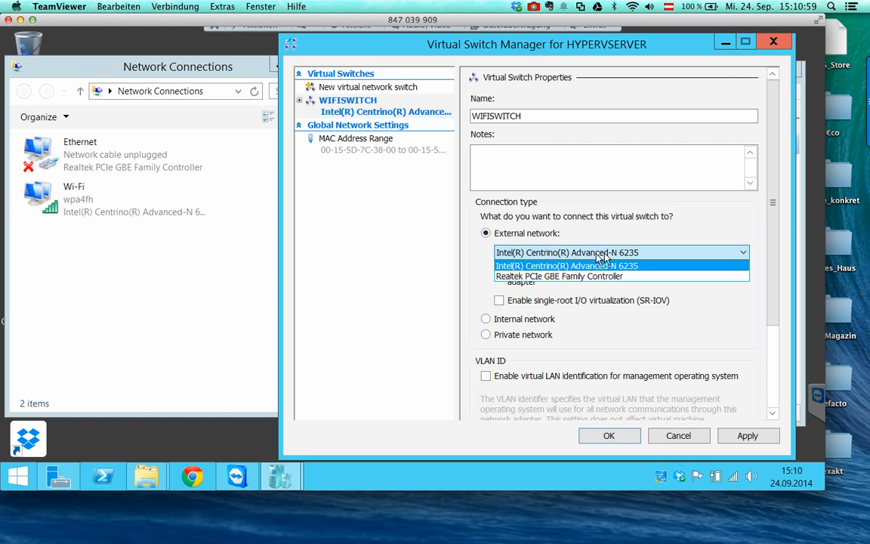
click(552, 271)
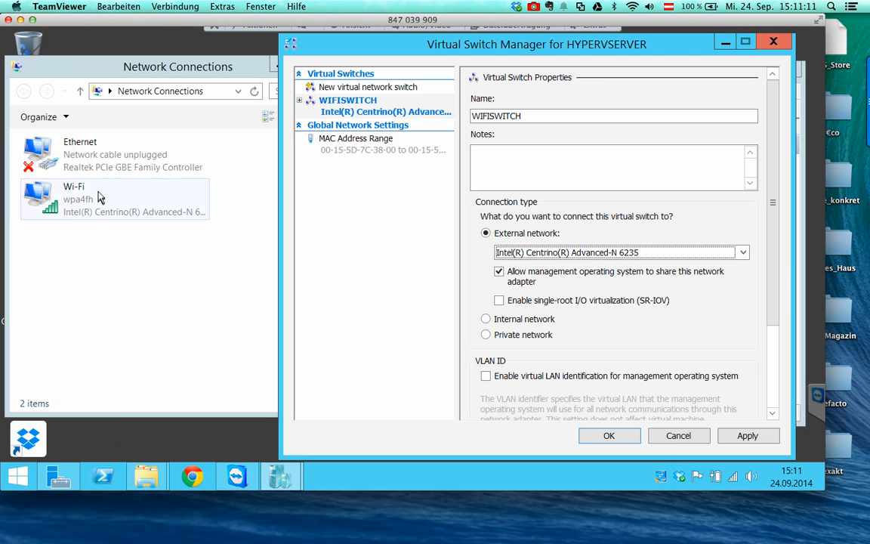
click(130, 207)
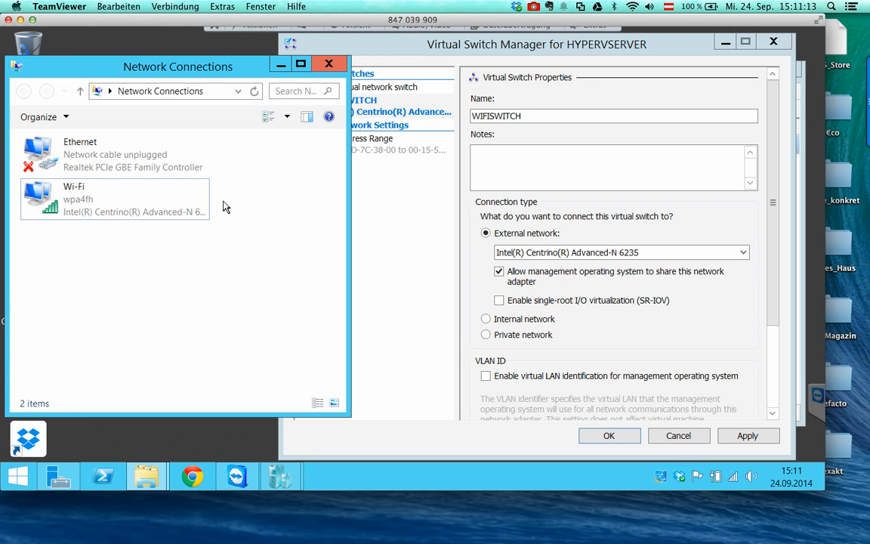
Step: Show Network Connections as a detailed list, fit its columns and read the Wi-Fi adapter's full device name
click(318, 404)
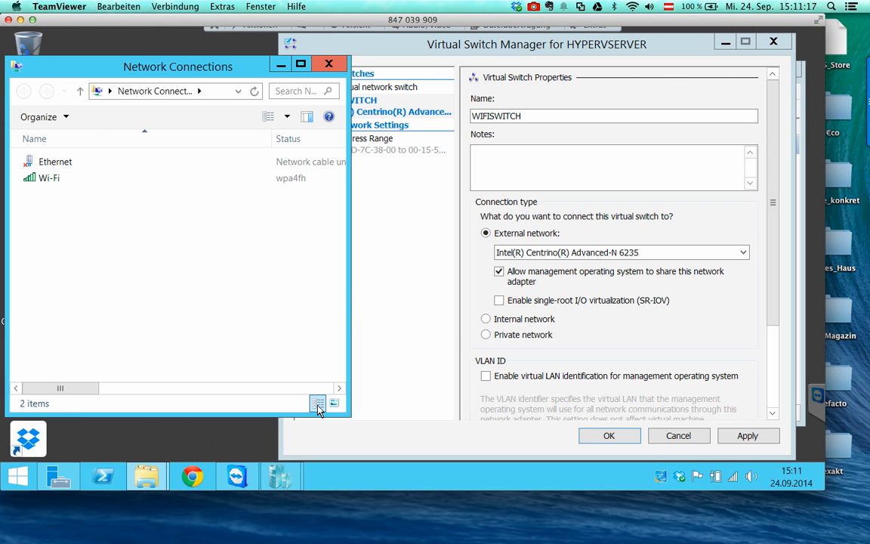
double_click(272, 142)
drag(93, 386, 143, 387)
double_click(224, 138)
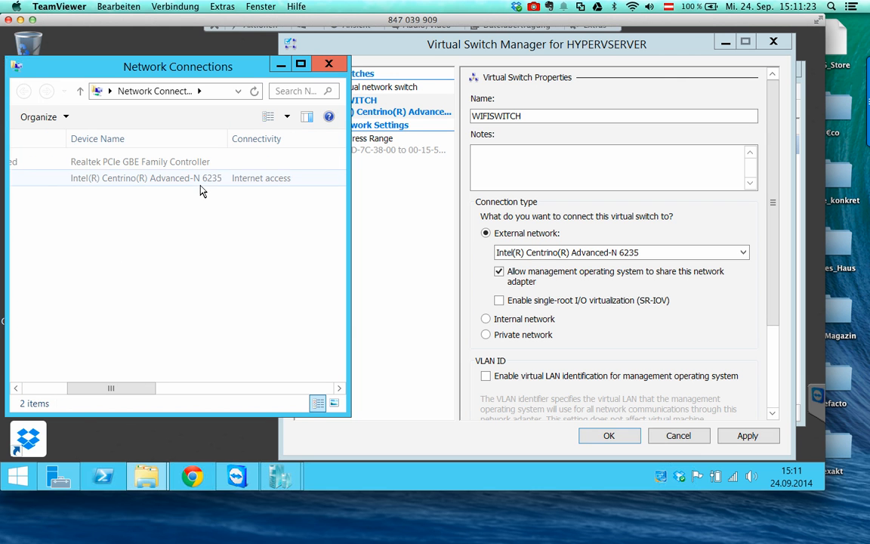
click(201, 184)
drag(119, 387, 42, 383)
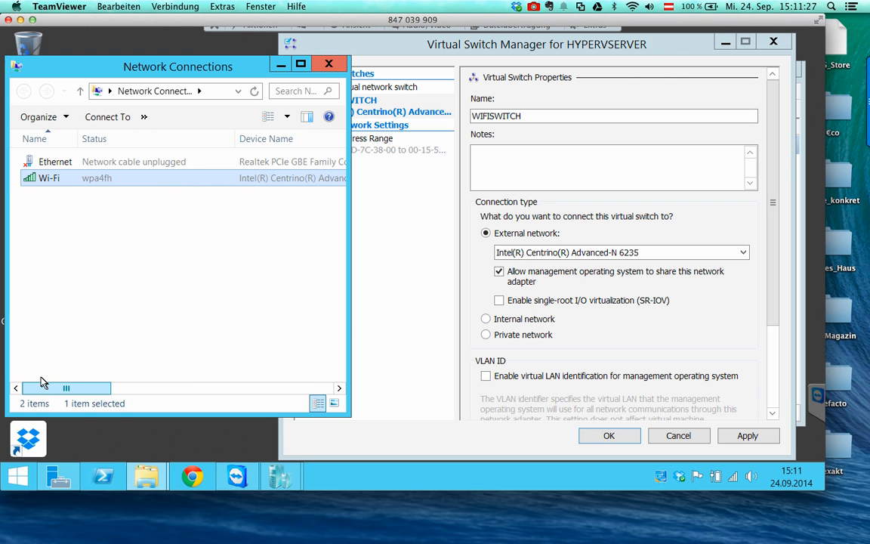
Step: Enable single-root I/O virtualization (SR-IOV) for WIFISWITCH, keeping the Intel(R) Centrino(R) Advanced-N 6235 as its external adapter
click(668, 254)
click(668, 254)
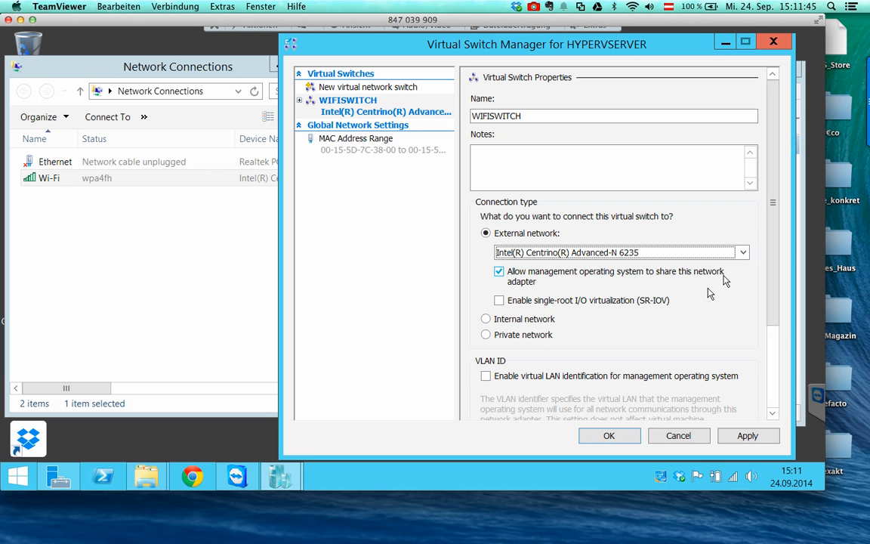
drag(772, 204, 766, 245)
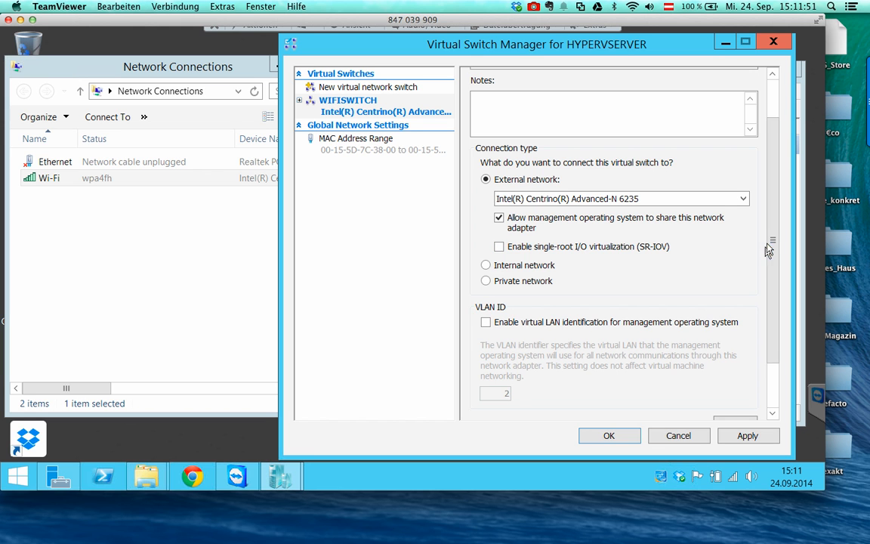
scroll(733, 223, up, 1)
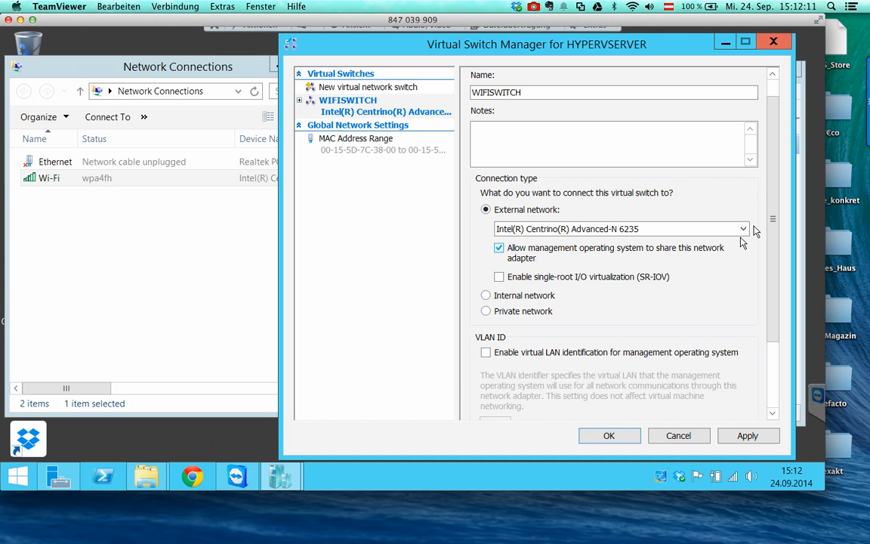
mouse_move(772, 220)
mouse_down()
mouse_move(774, 296)
mouse_move(772, 224)
mouse_up()
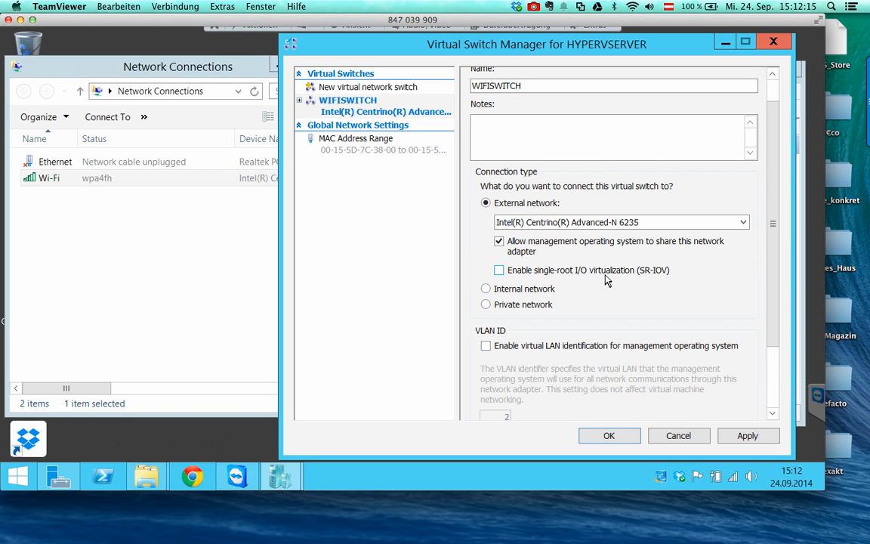
click(533, 270)
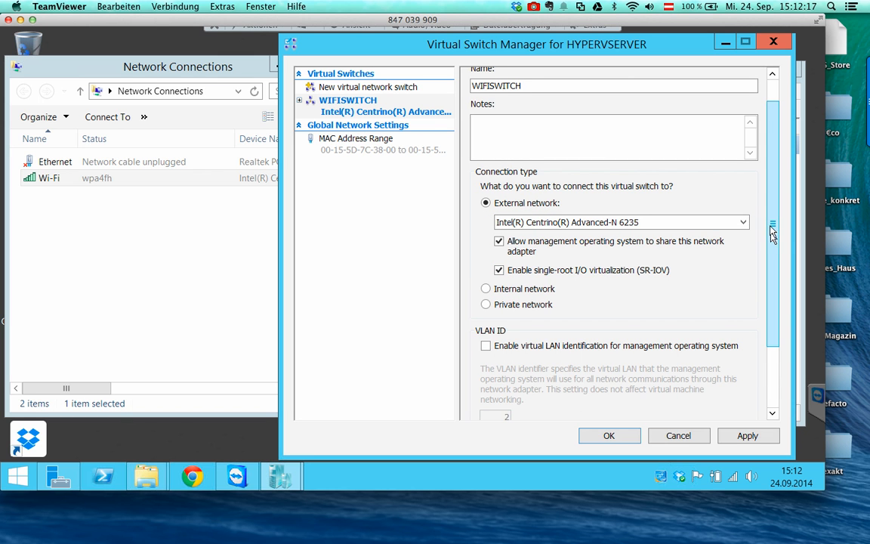
Step: Apply the WIFISWITCH settings, accept the possible network disruption and close Virtual Switch Manager
click(742, 438)
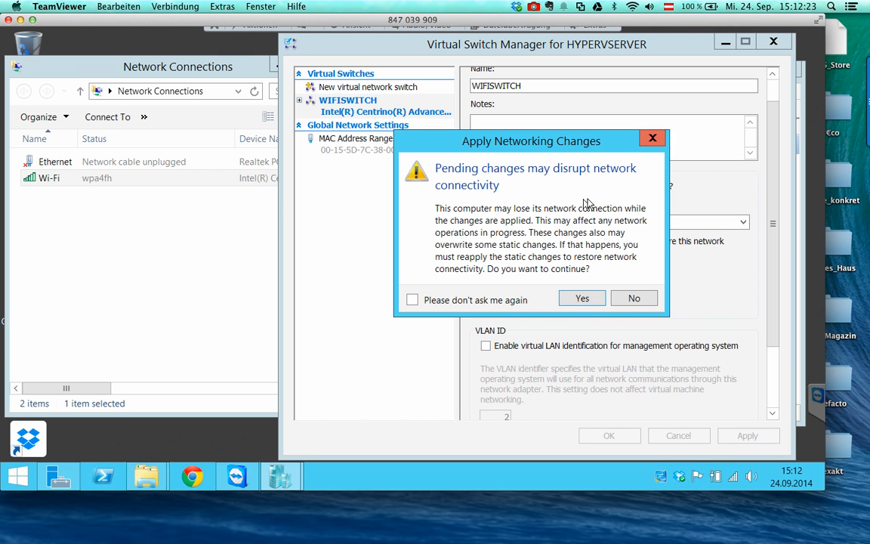
click(591, 301)
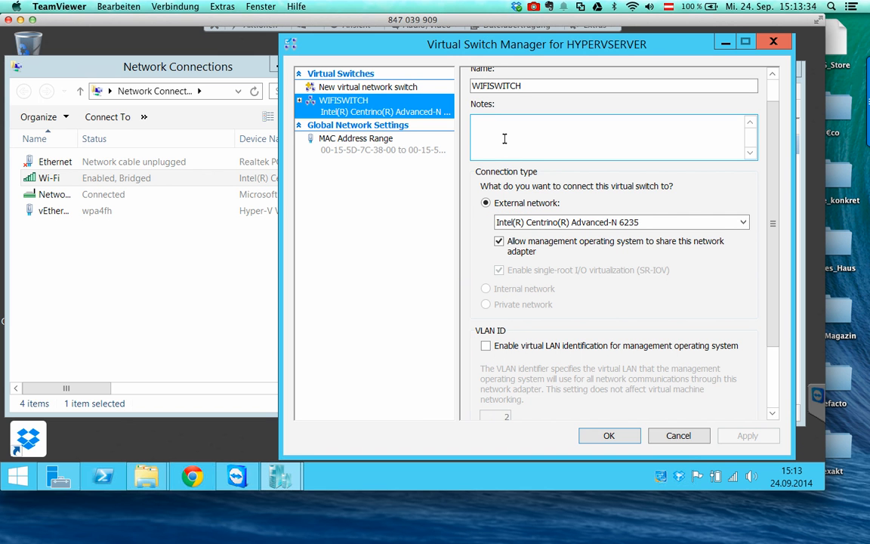
click(596, 129)
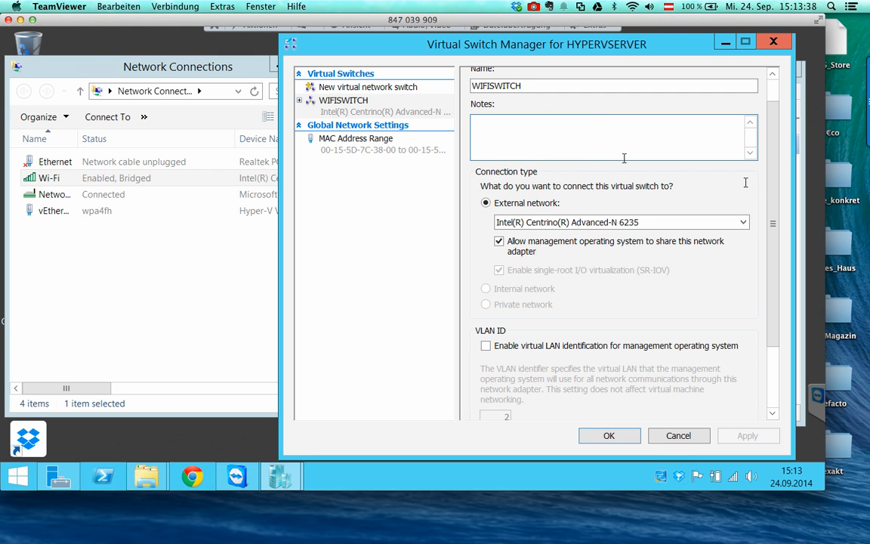
scroll(767, 166, up, 1)
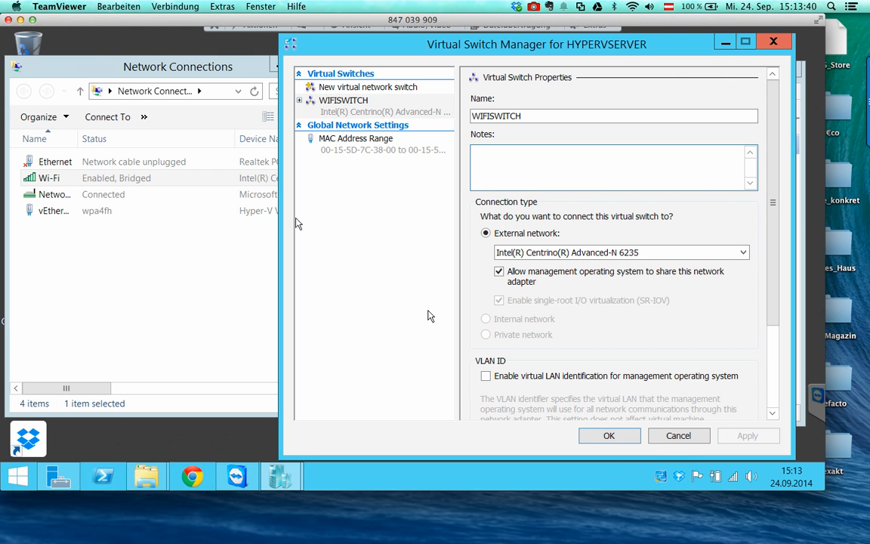
click(609, 438)
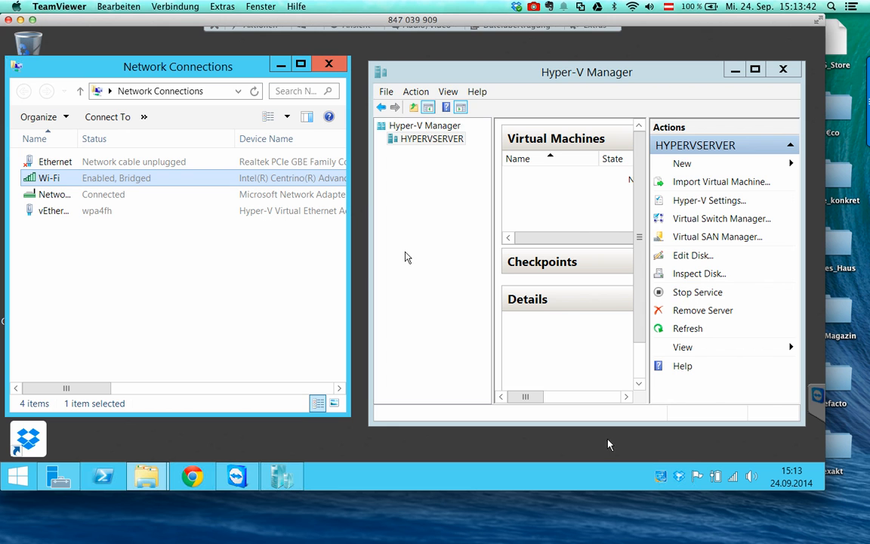
Step: Maximize Network Connections, fit the Name column to its contents and select the vEthernet (WIFISWITCH) adapter
click(300, 65)
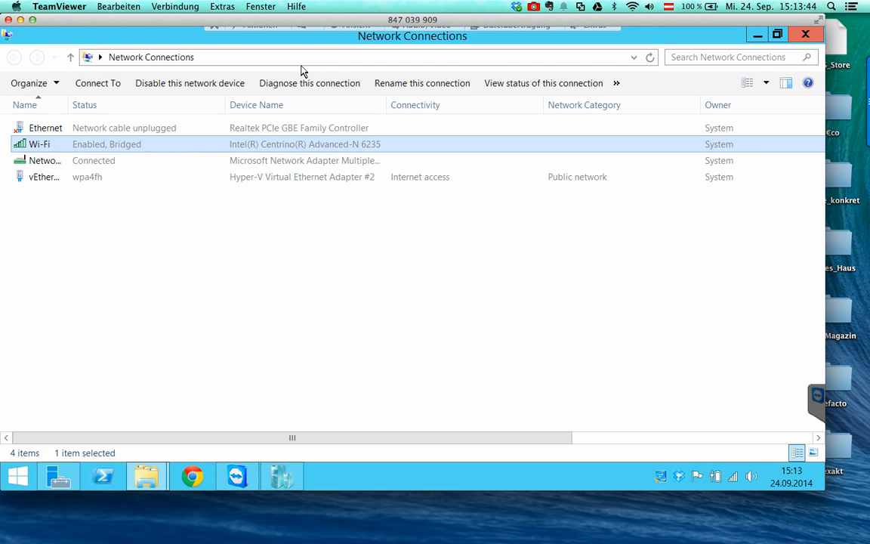
double_click(68, 105)
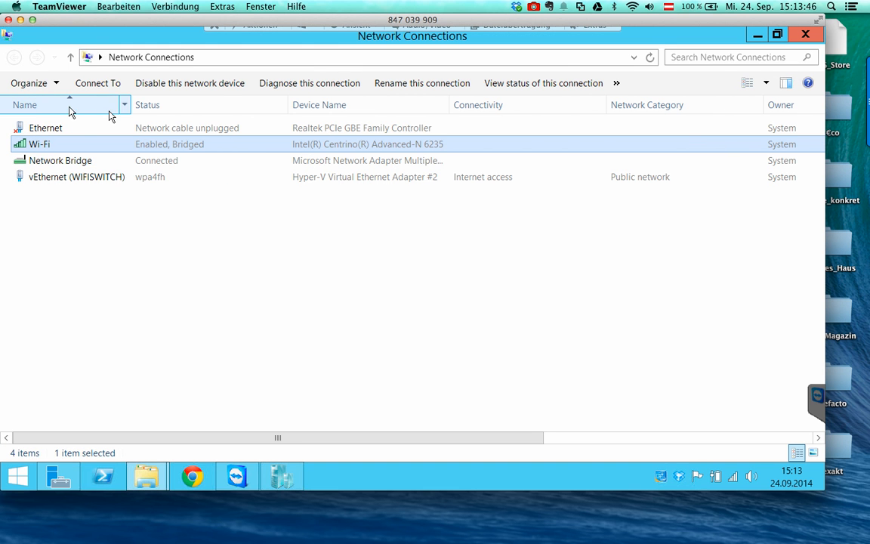
click(64, 180)
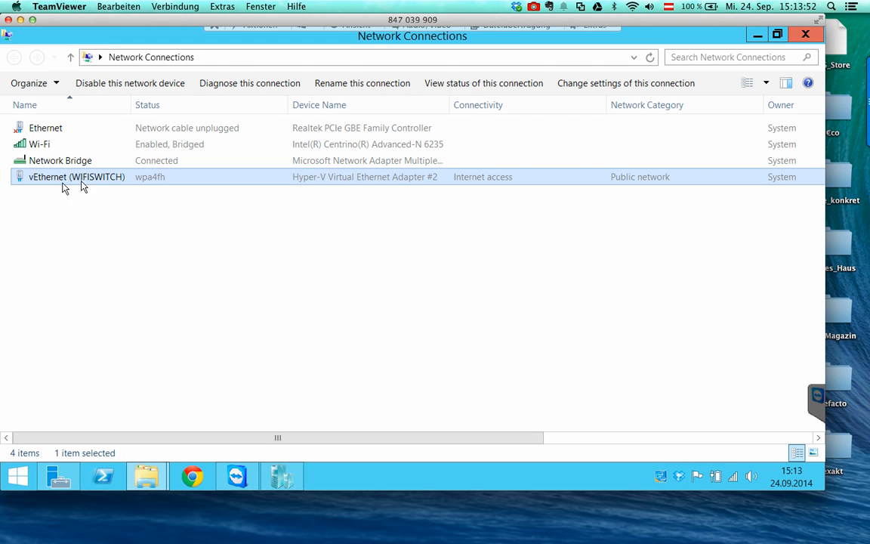
Step: Examine the bridged Wi-Fi adapter's status, connection details and properties, leaving its settings unchanged
click(53, 145)
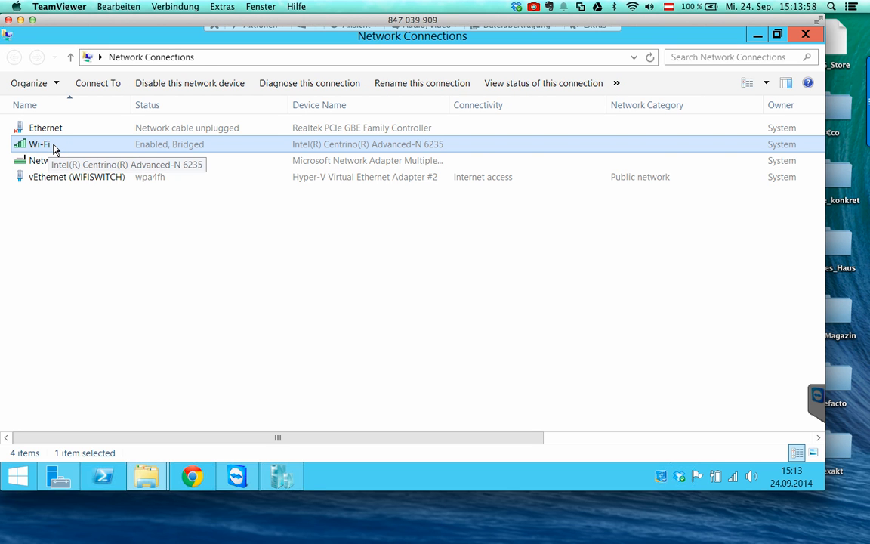
right_click(54, 146)
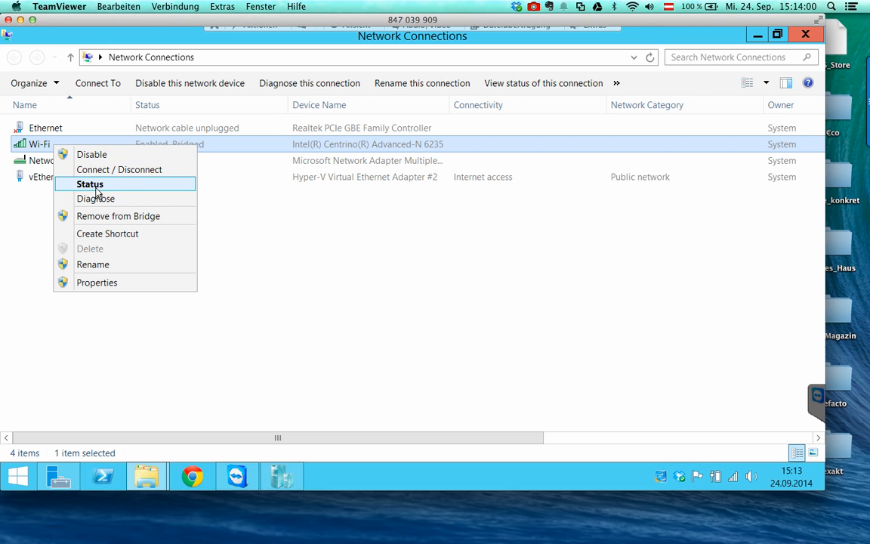
click(95, 186)
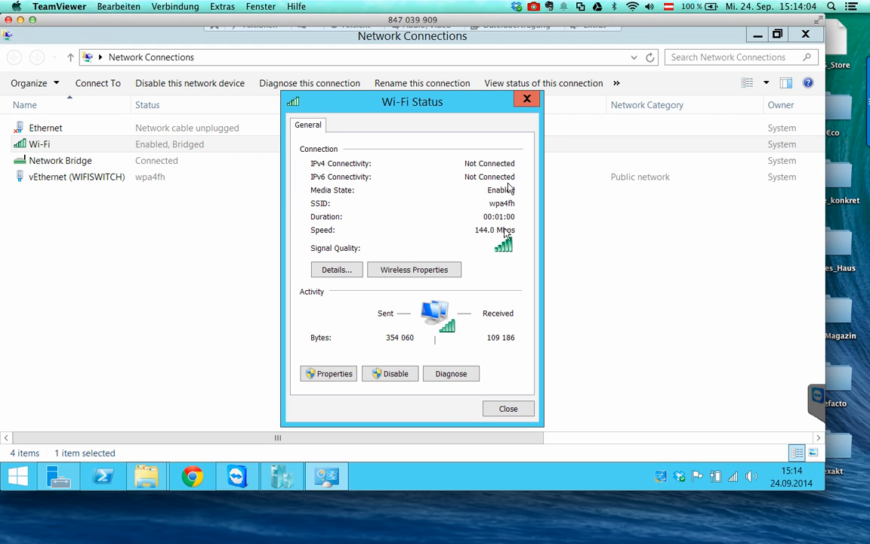
click(337, 270)
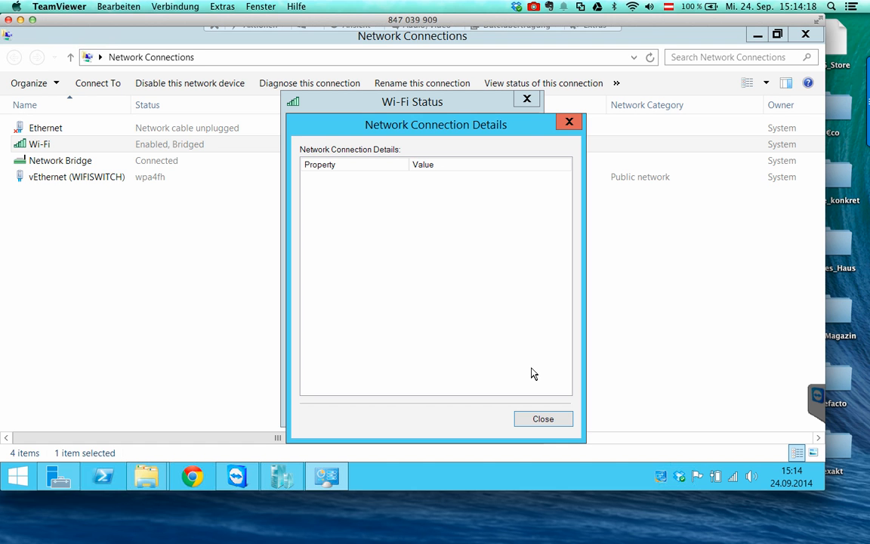
click(543, 420)
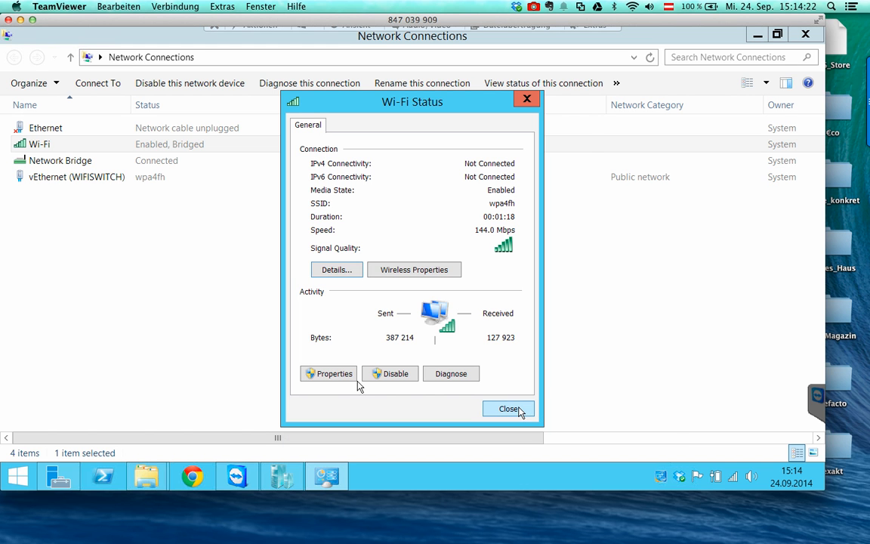
click(334, 374)
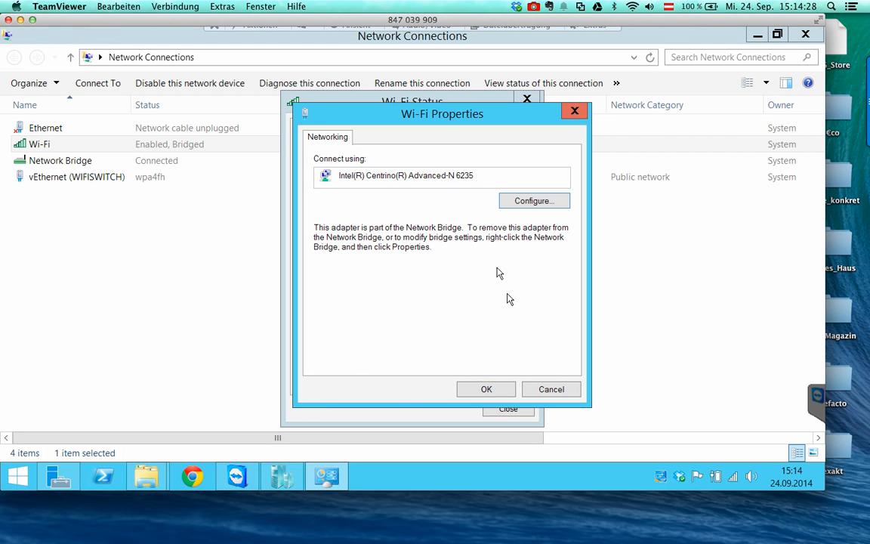
click(552, 389)
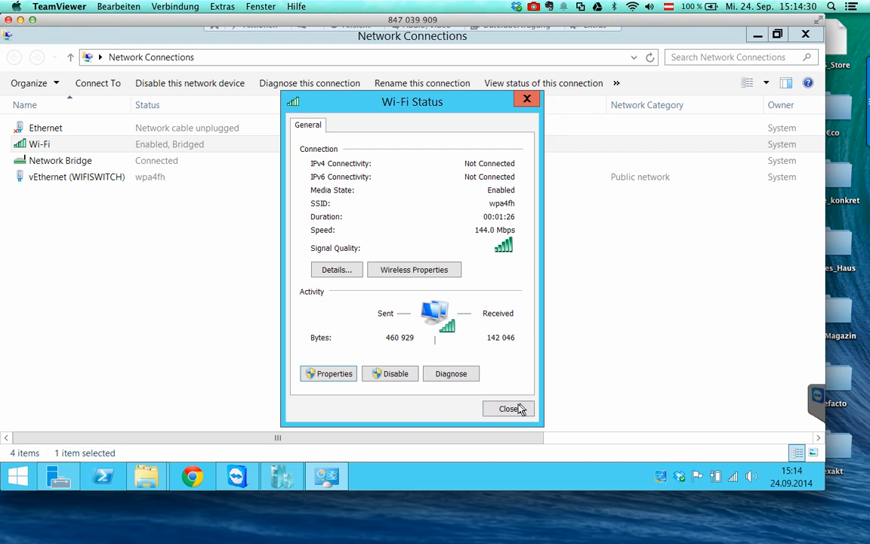
click(512, 408)
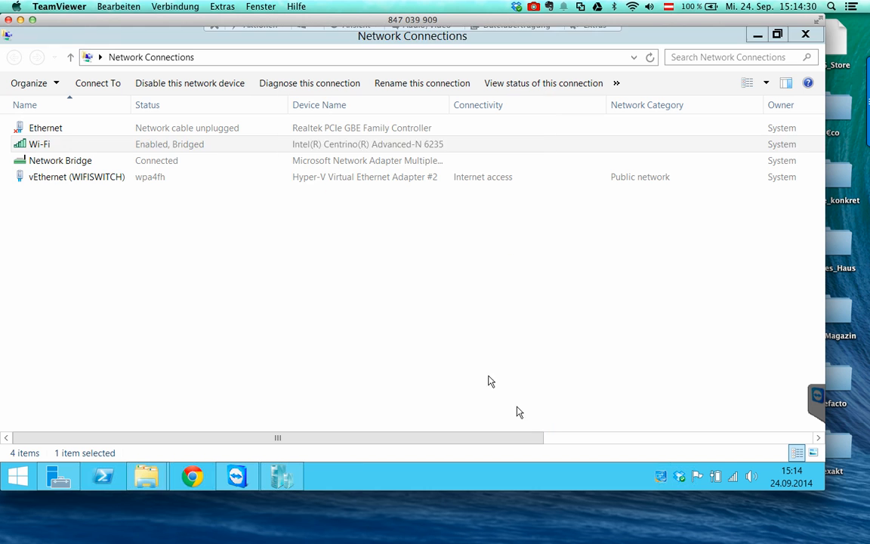
Step: Examine the vEthernet (WIFISWITCH) adapter's status and its network connection details
click(80, 178)
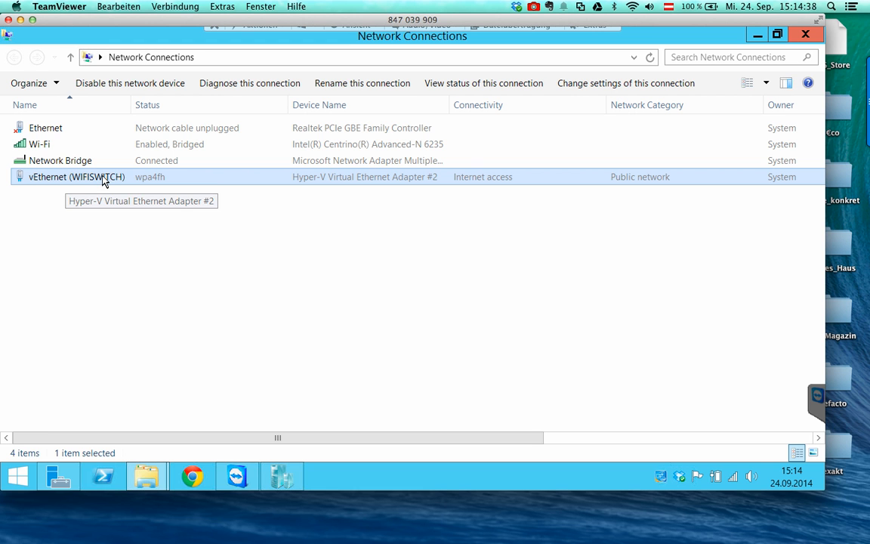
right_click(103, 178)
click(139, 201)
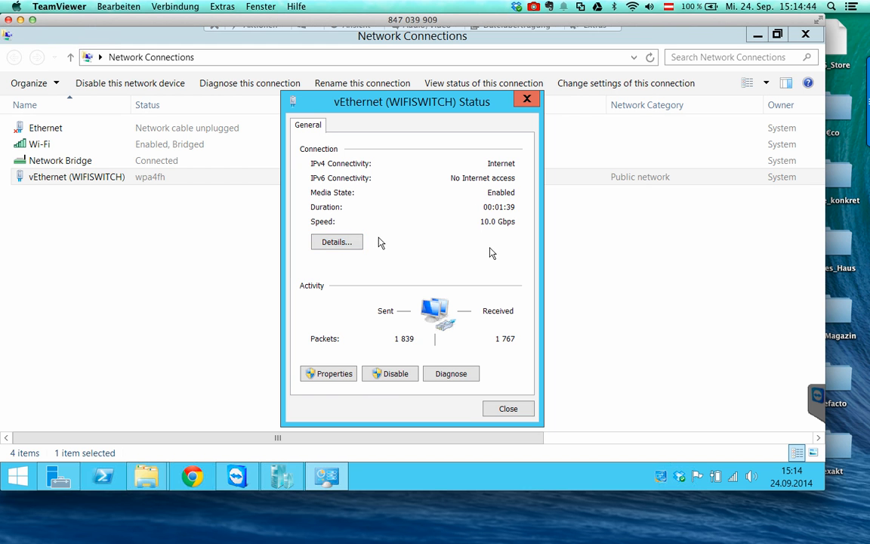
click(342, 242)
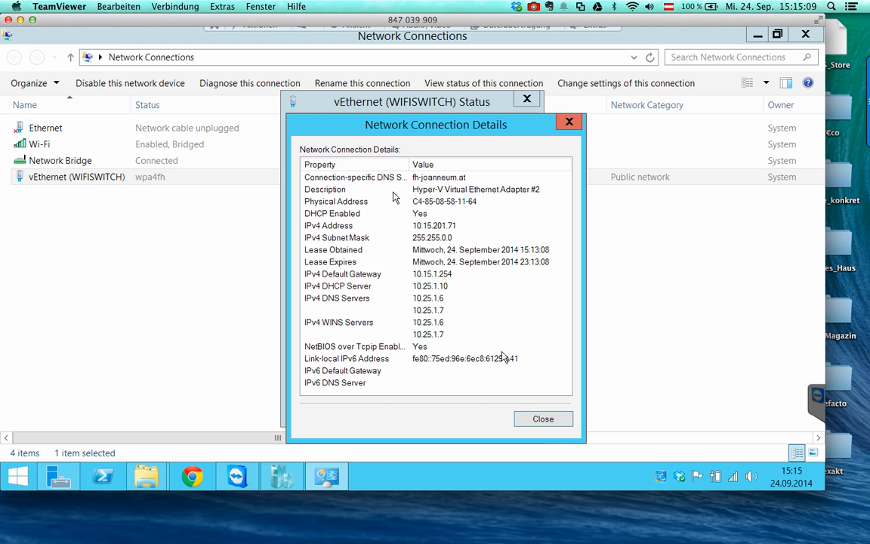
click(541, 417)
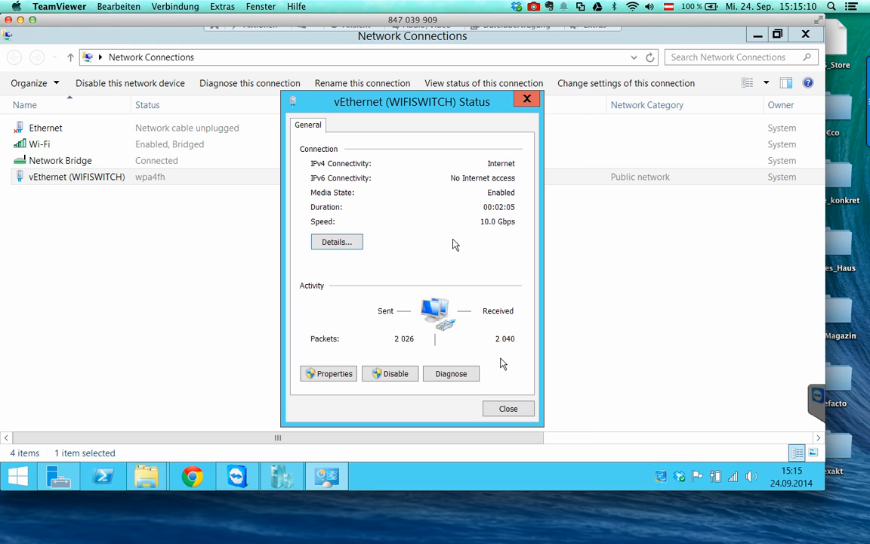
Step: Review the vEthernet (WIFISWITCH) adapter's Internet Protocol Version 4 (TCP/IPv4) general and alternate configuration, then close its dialogs without changes
click(328, 373)
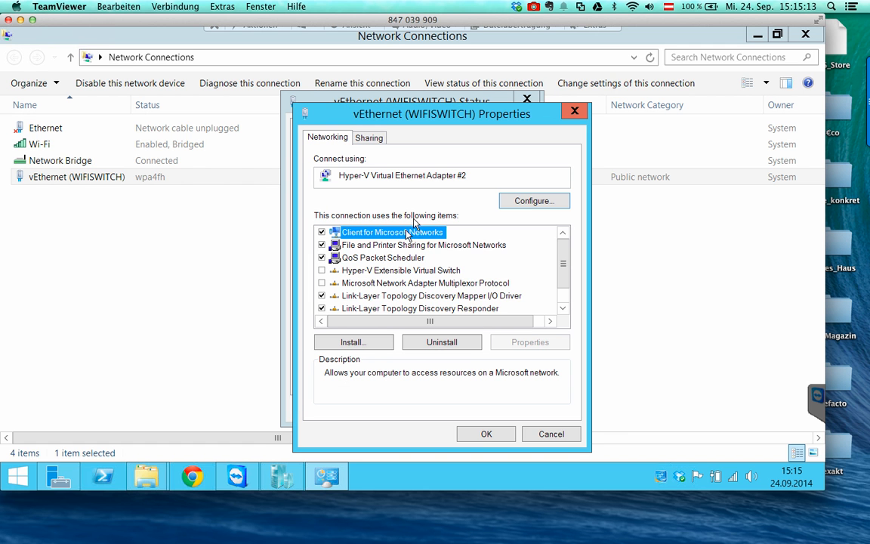
scroll(563, 289, down, 1)
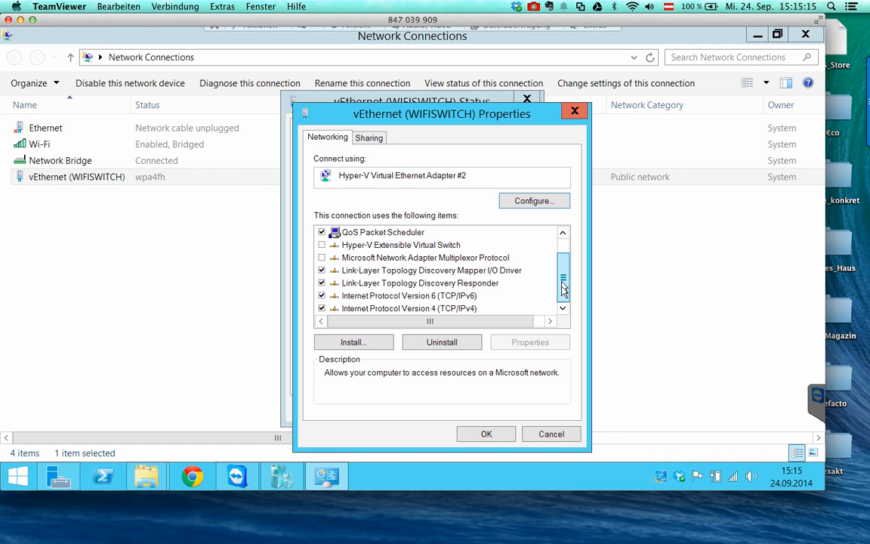
double_click(381, 309)
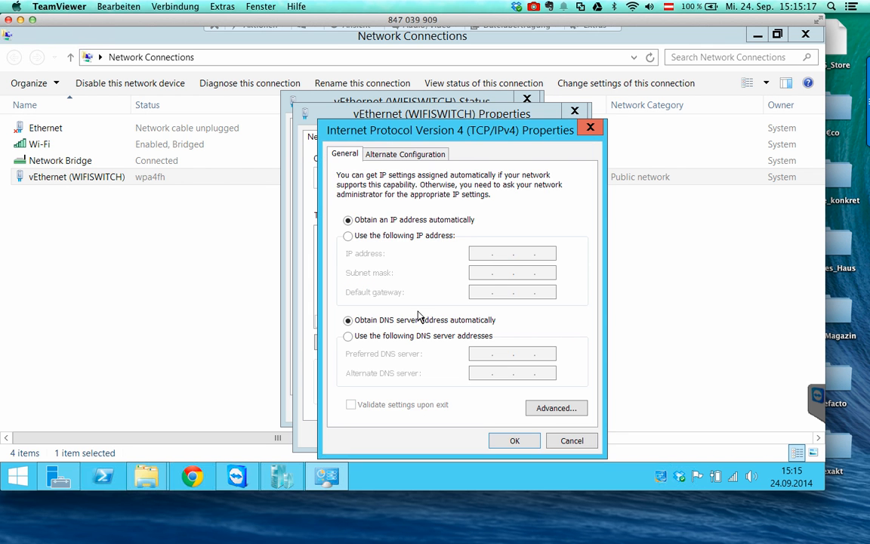
click(406, 154)
click(346, 154)
click(570, 441)
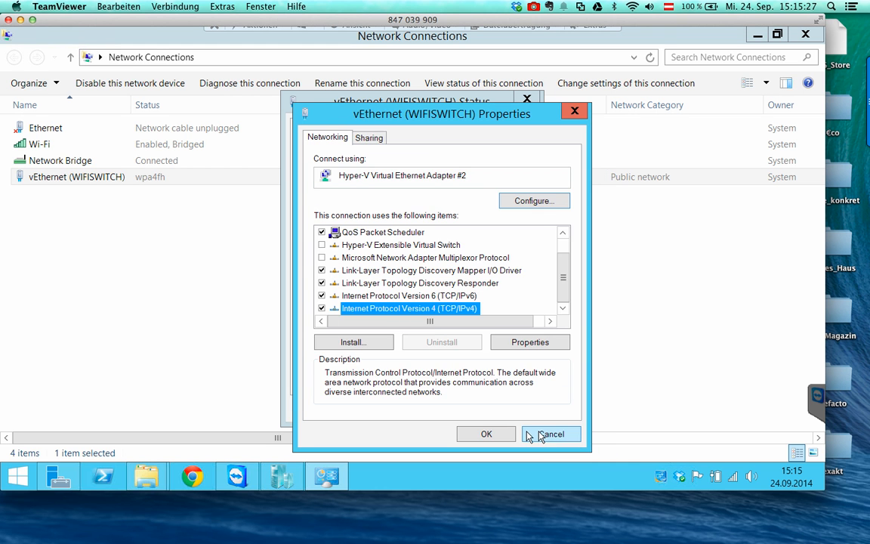
click(545, 435)
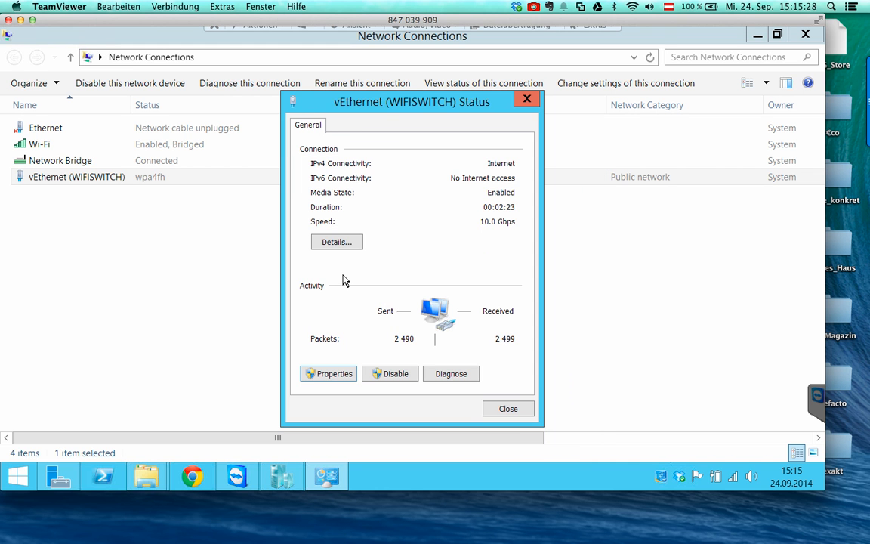
click(510, 411)
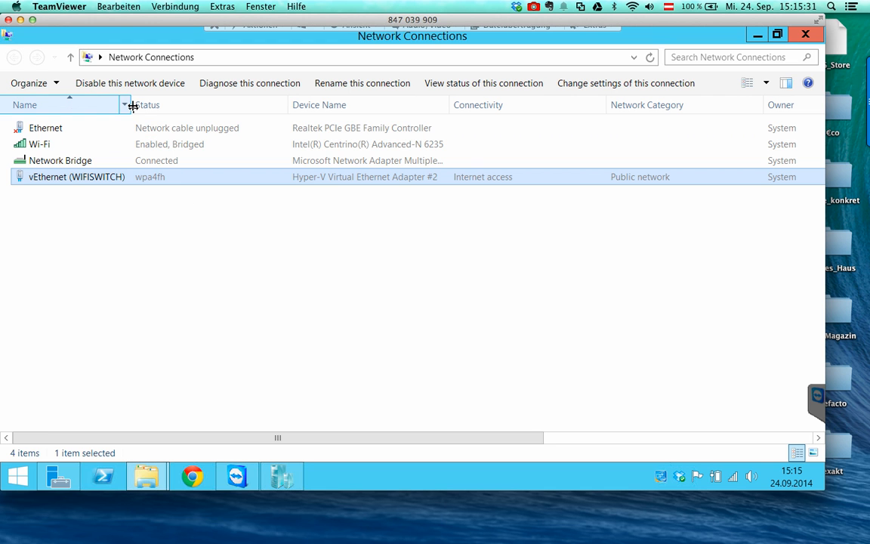
Step: Rename the bridged Wi-Fi adapter to PHYSICAL_WIFI
right_click(35, 143)
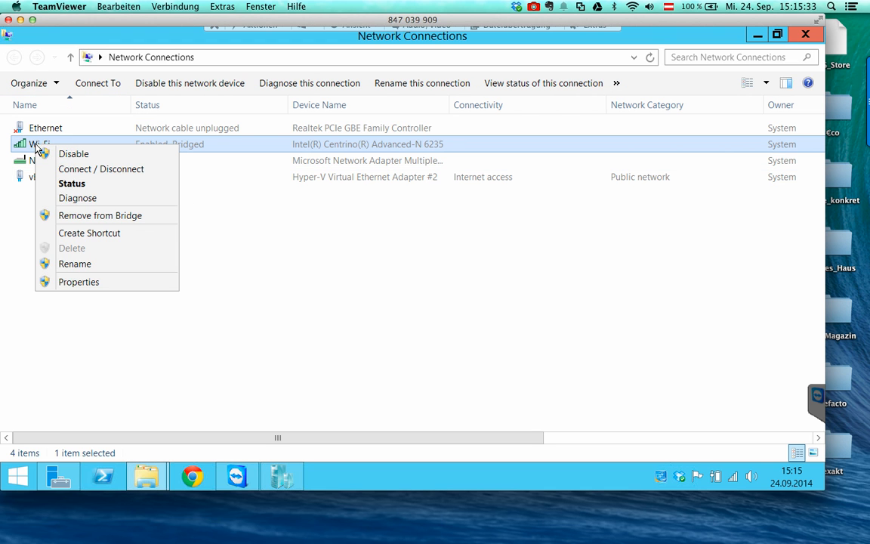
click(105, 266)
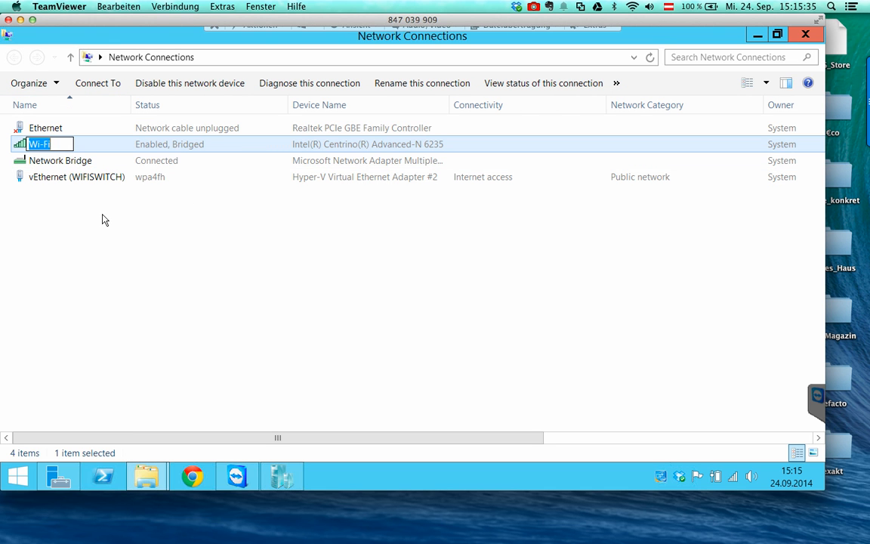
text(PY)
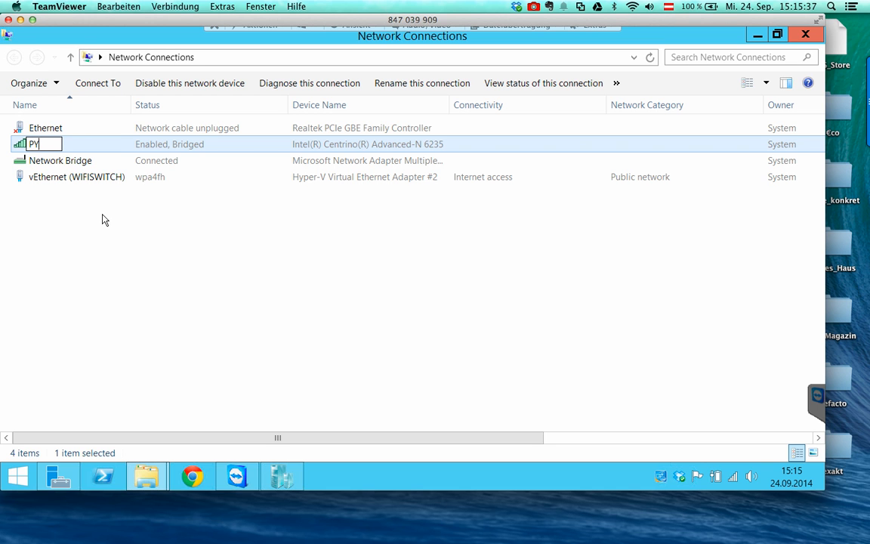
key(BackSpace)
text(HYSICAL_WIFI)
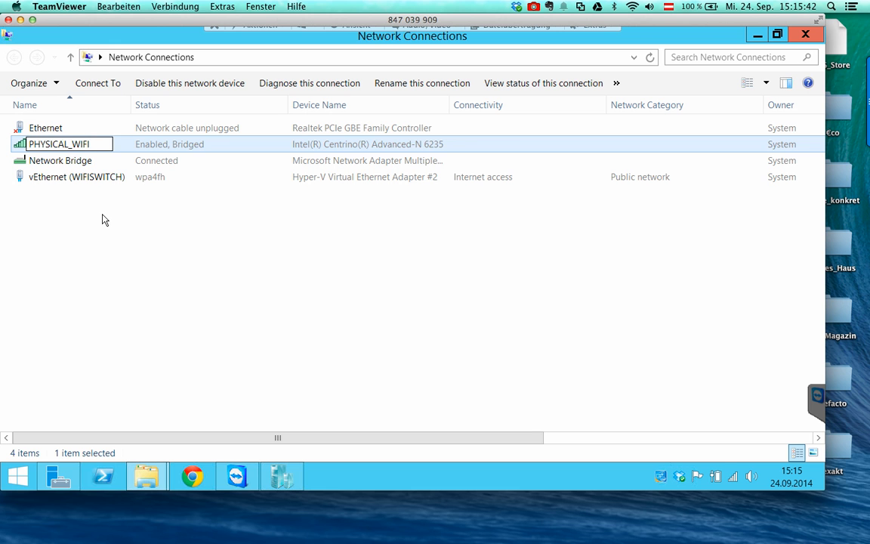
key(Return)
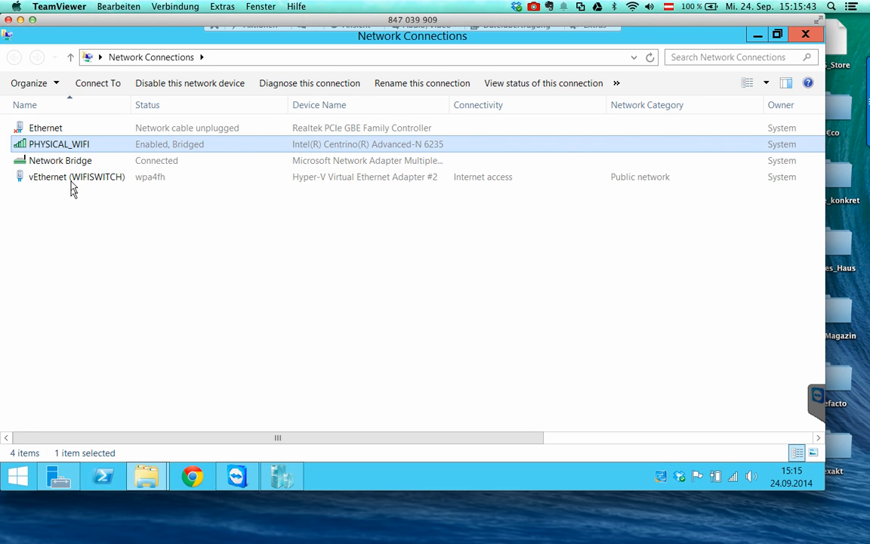
Step: Rename the vEthernet (WIFISWITCH) adapter to VIRTUAL_WIFI
click(73, 184)
right_click(72, 183)
click(100, 284)
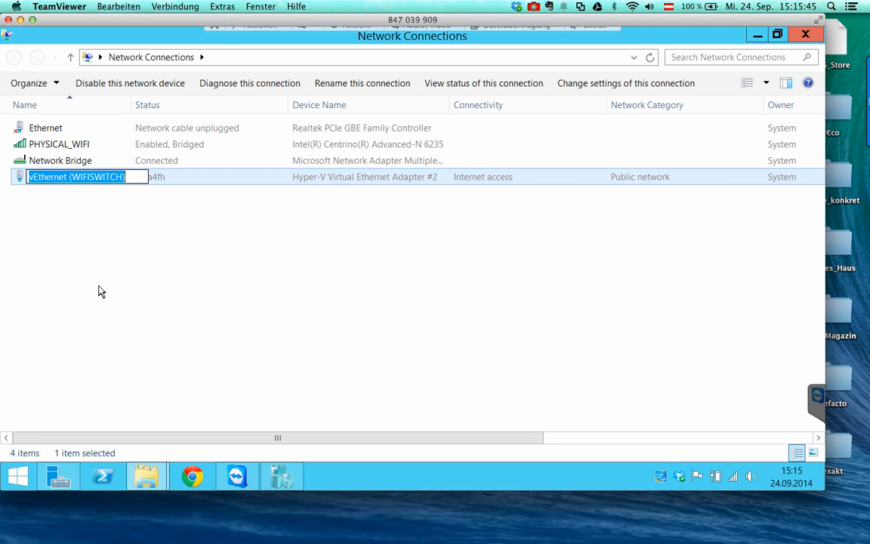
text(VIRTUAL)
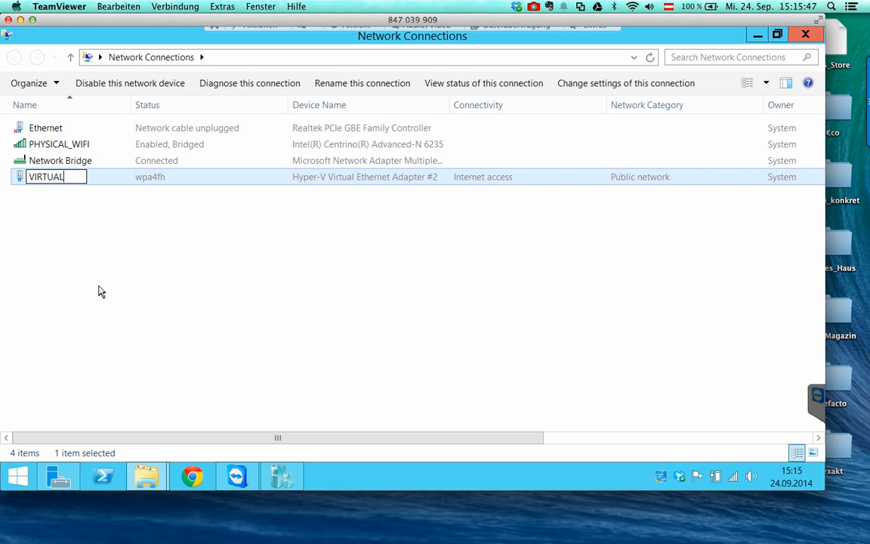
text(_WIFI)
key(Return)
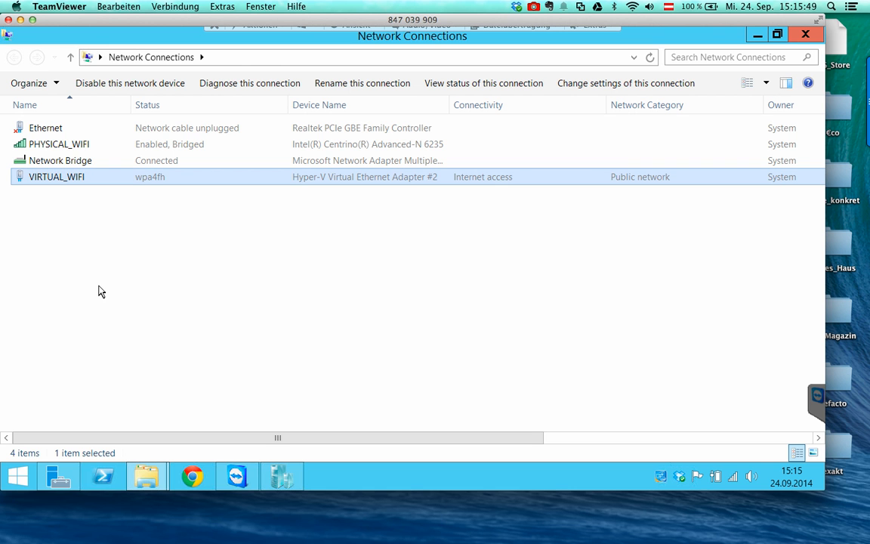
Step: Examine the Network Bridge's status and its network connection details, then close both dialogs
click(83, 161)
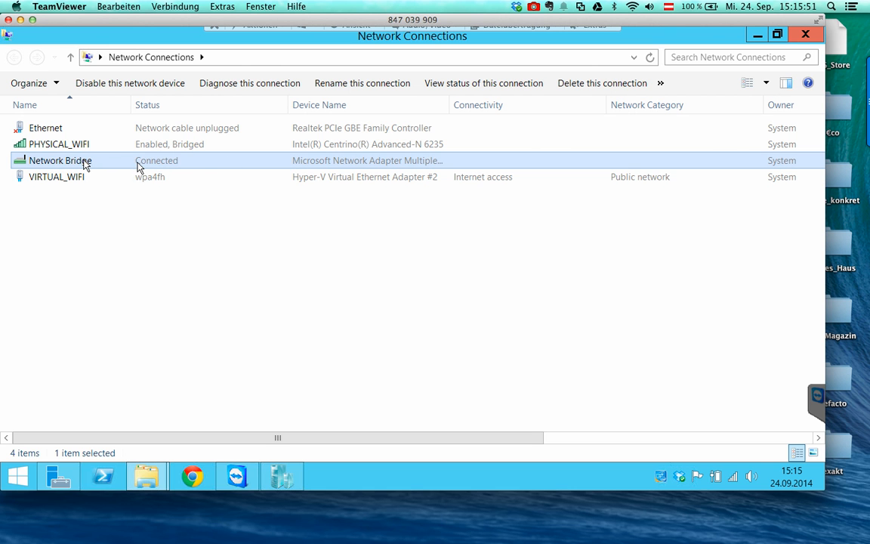
right_click(84, 161)
click(122, 185)
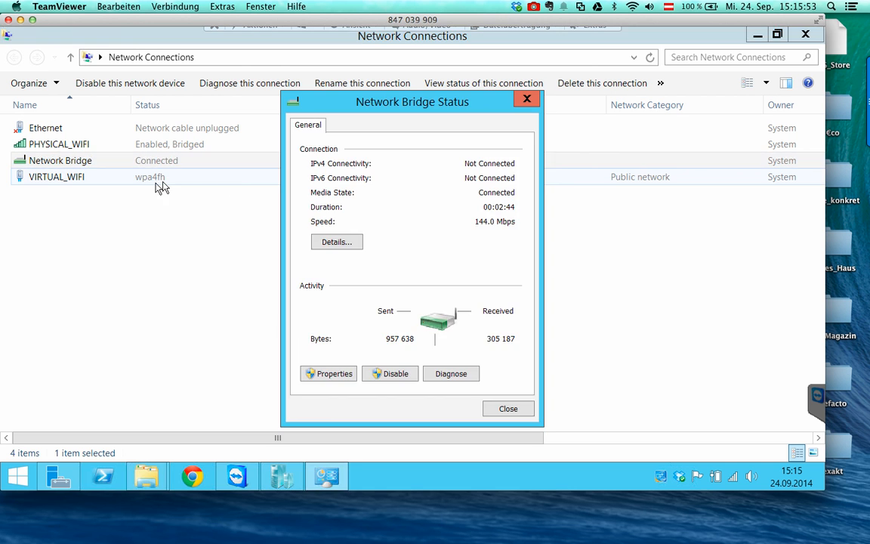
click(334, 243)
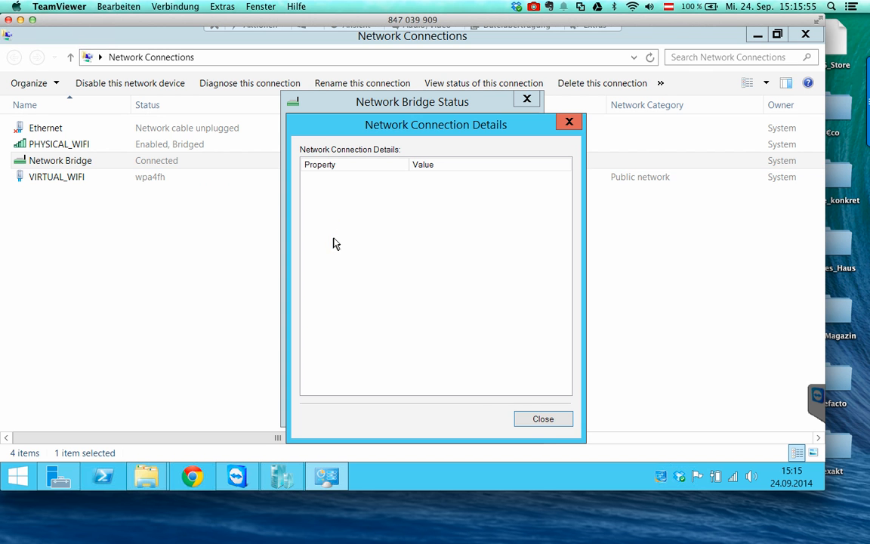
click(549, 424)
click(521, 414)
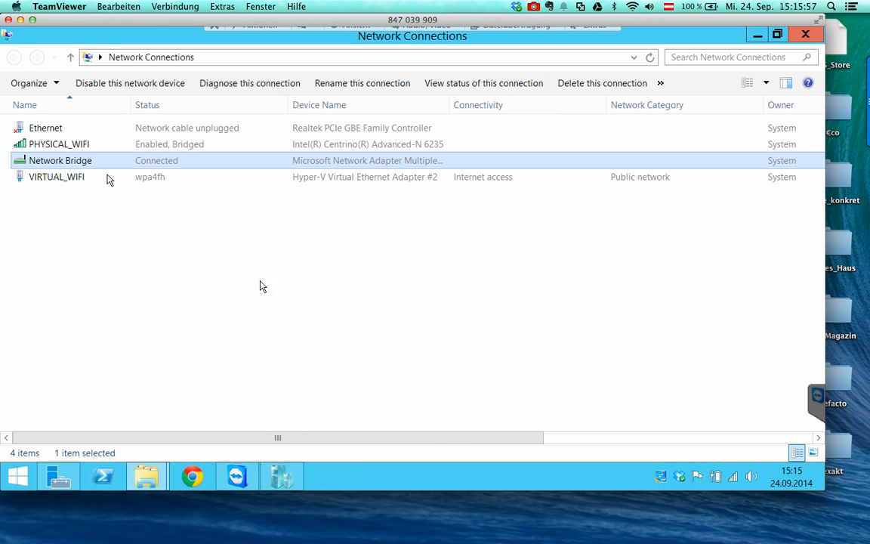
Step: Review the adapters and connection items in the Network Bridge properties without changes, then compare the VIRTUAL_WIFI and PHYSICAL_WIFI entries
right_click(85, 161)
click(121, 268)
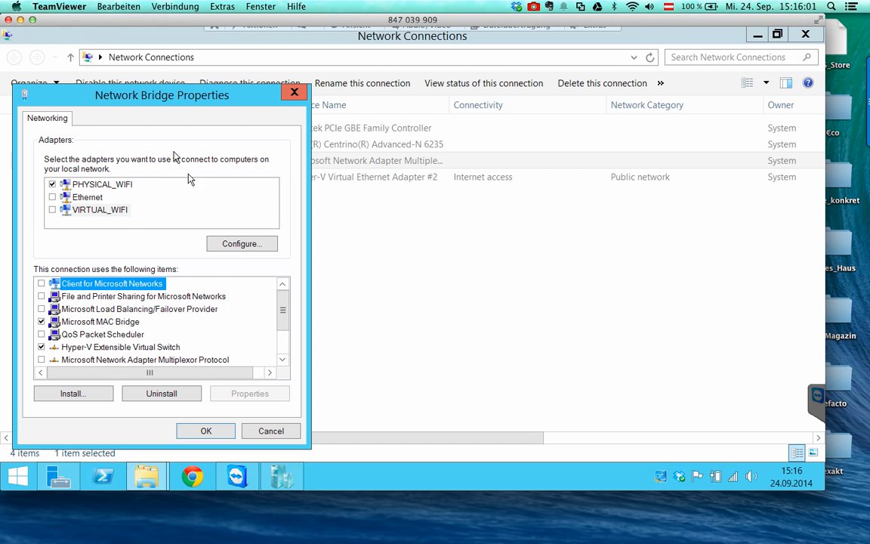
drag(282, 312, 285, 336)
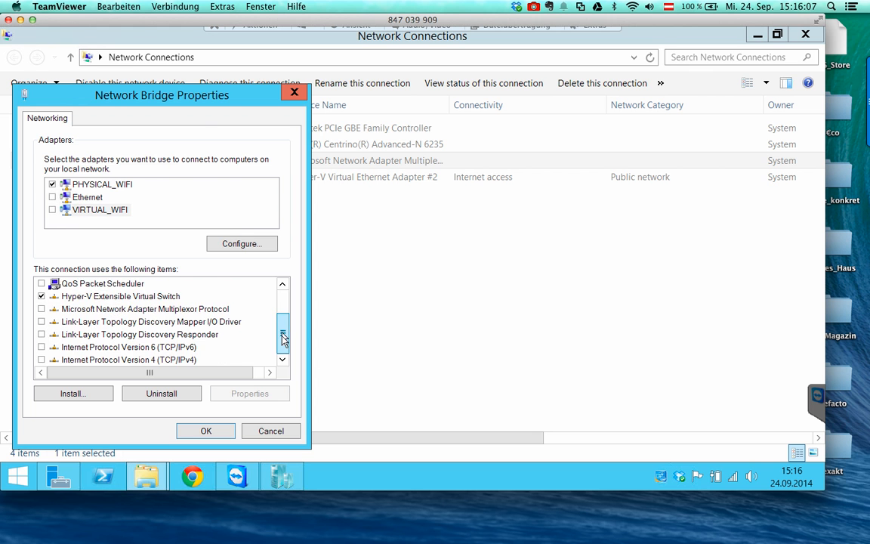
click(284, 431)
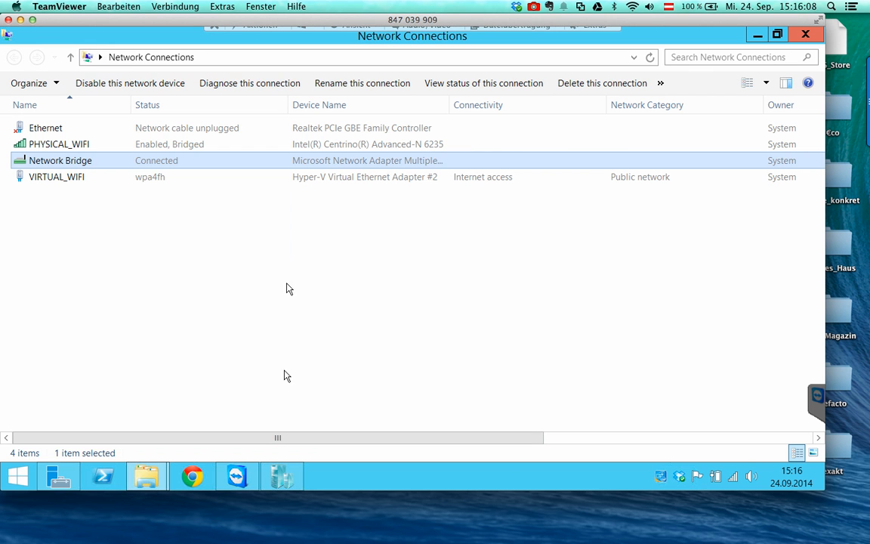
click(78, 179)
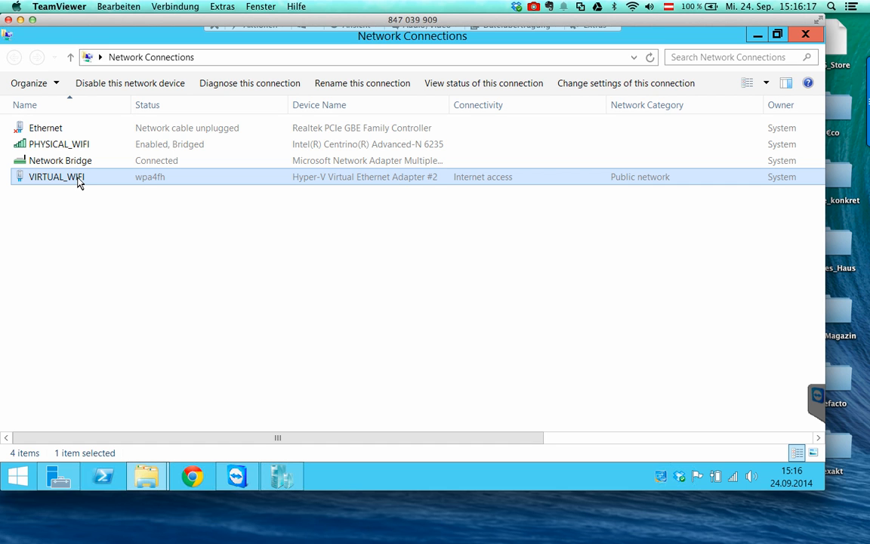
click(79, 144)
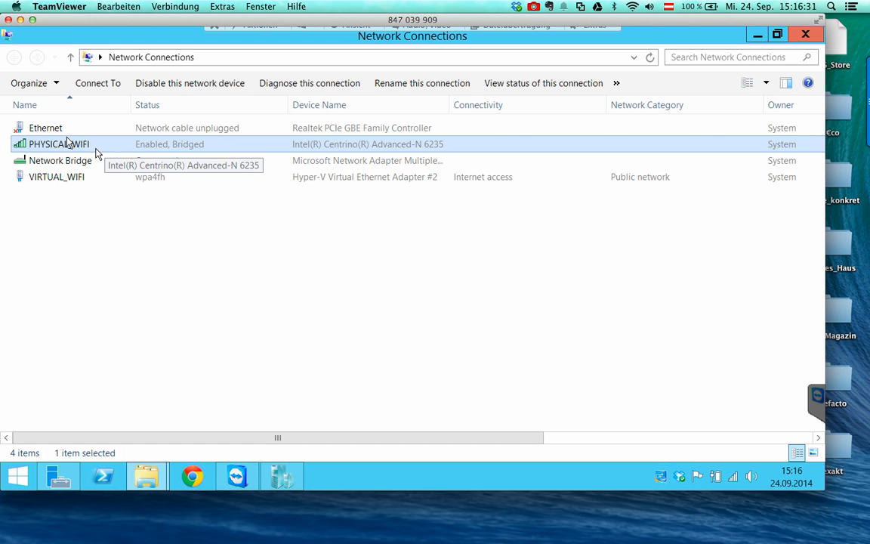
Step: Minimize Network Connections, maximize Hyper-V Manager and open the Hyper-V Settings for HYPERVSERVER
click(758, 35)
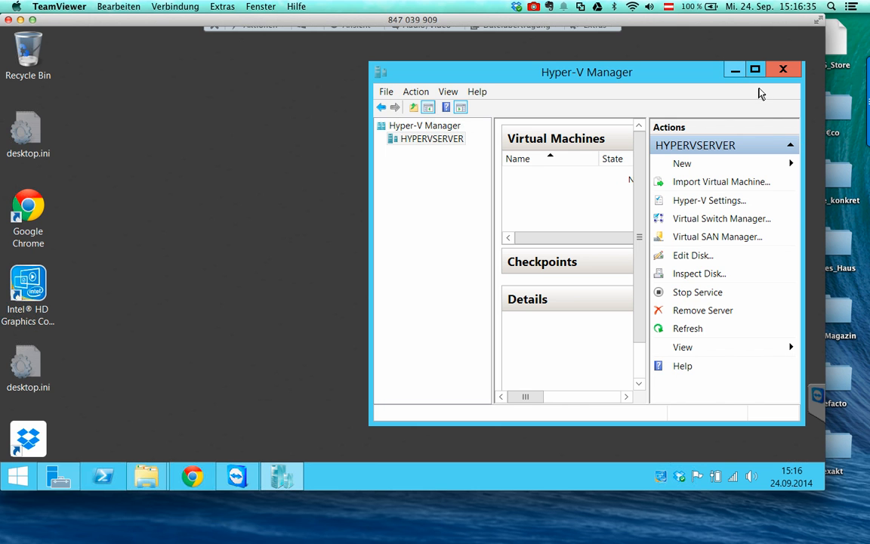
double_click(695, 72)
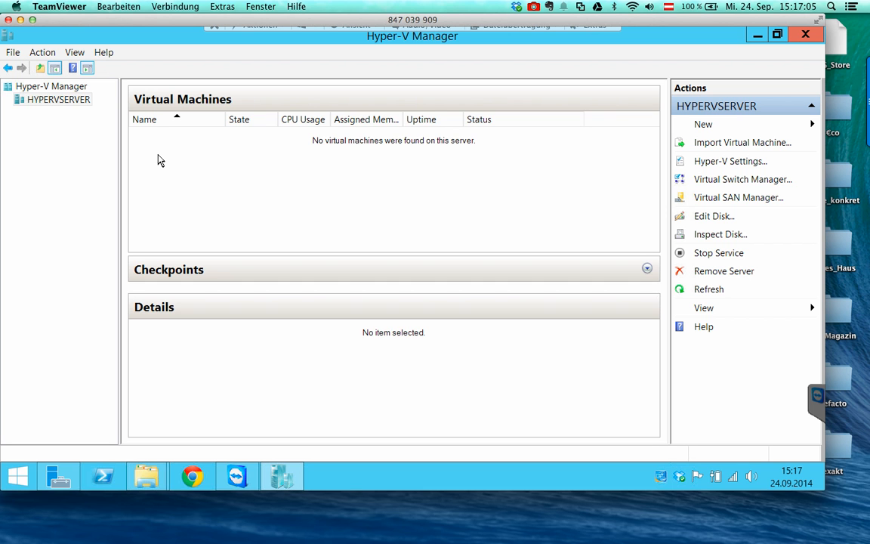
click(727, 163)
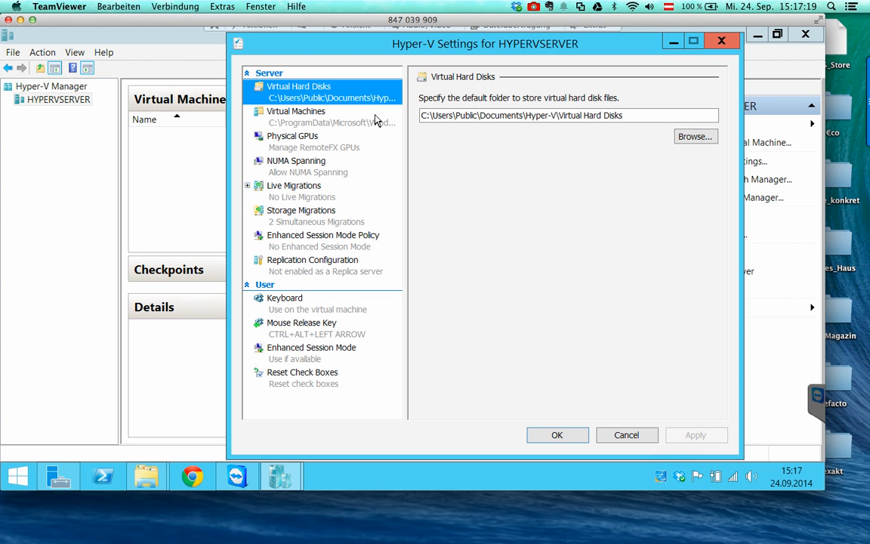
Step: Switch to the File Explorer window showing C:\AAA_DATA\DOWNLOAD and go to This PC to check the available drives
click(20, 478)
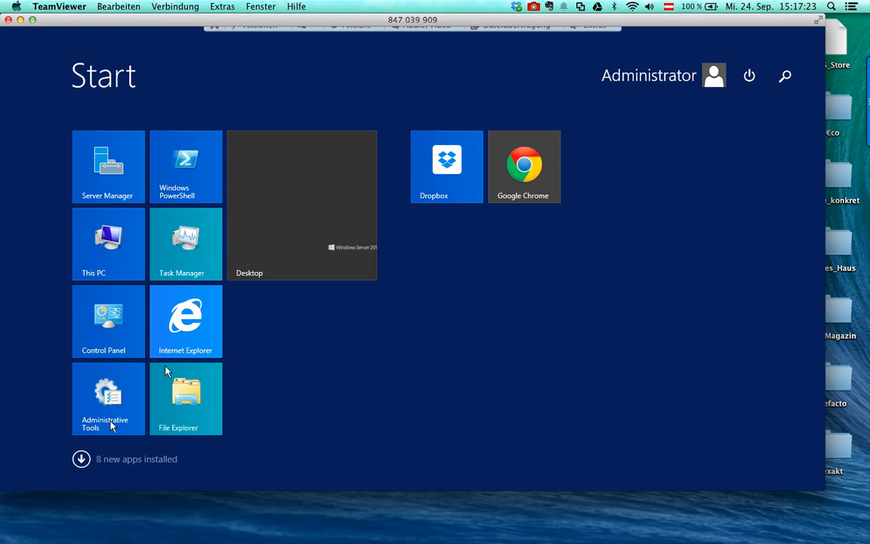
click(184, 399)
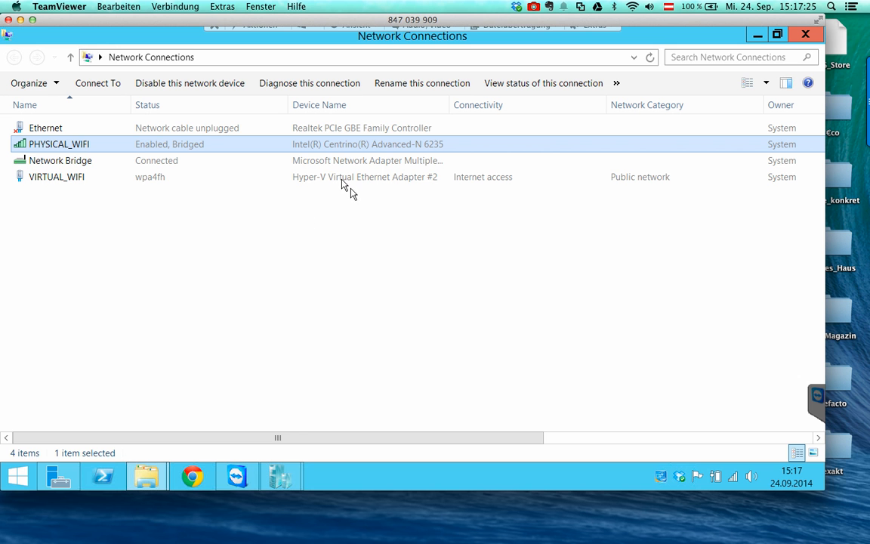
click(146, 475)
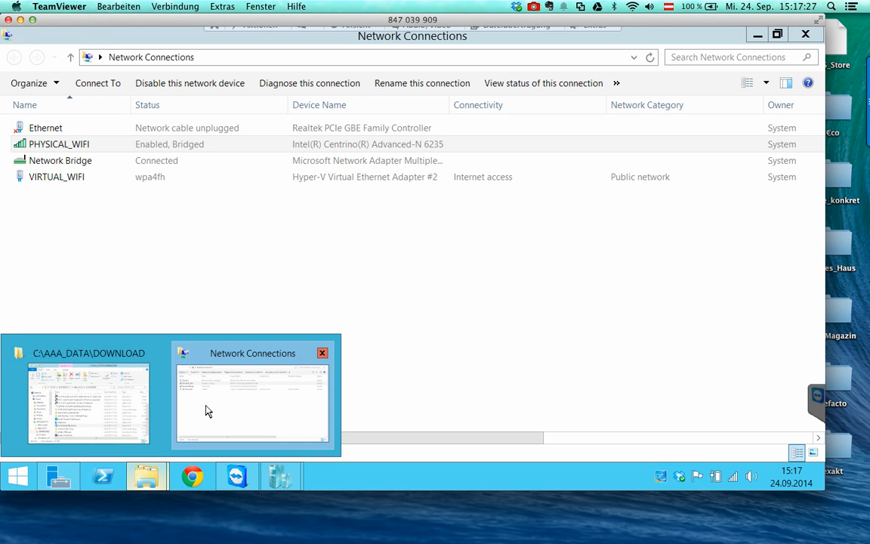
click(118, 405)
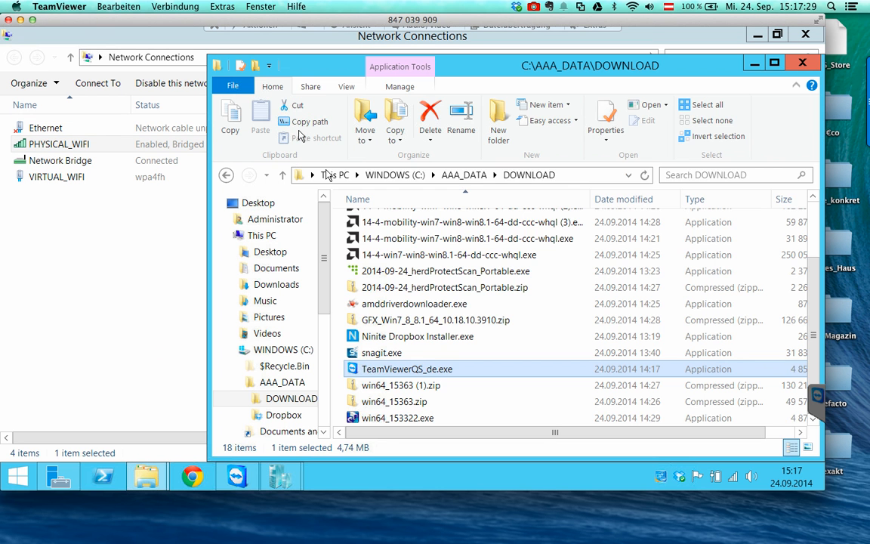
click(327, 175)
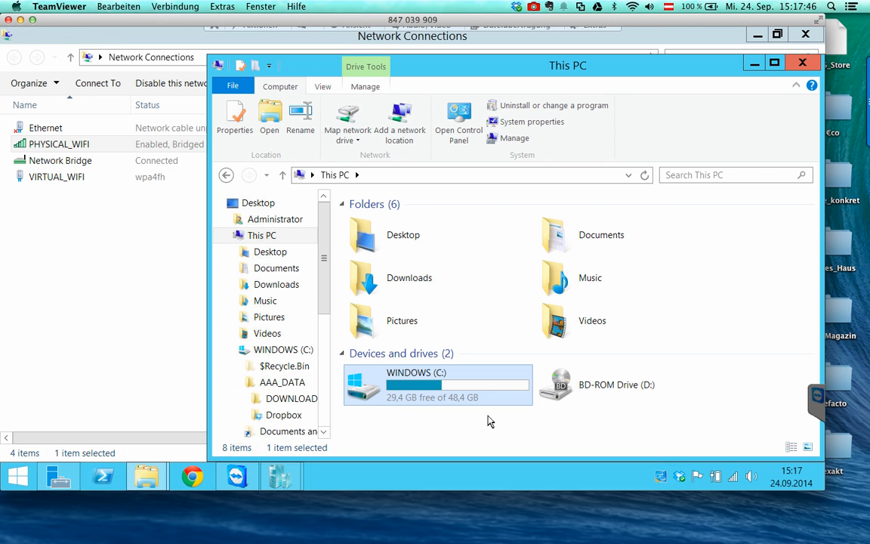
Step: Open Disk Management and begin a new simple volume of 300000 MB in Disk 0's unallocated space
right_click(27, 481)
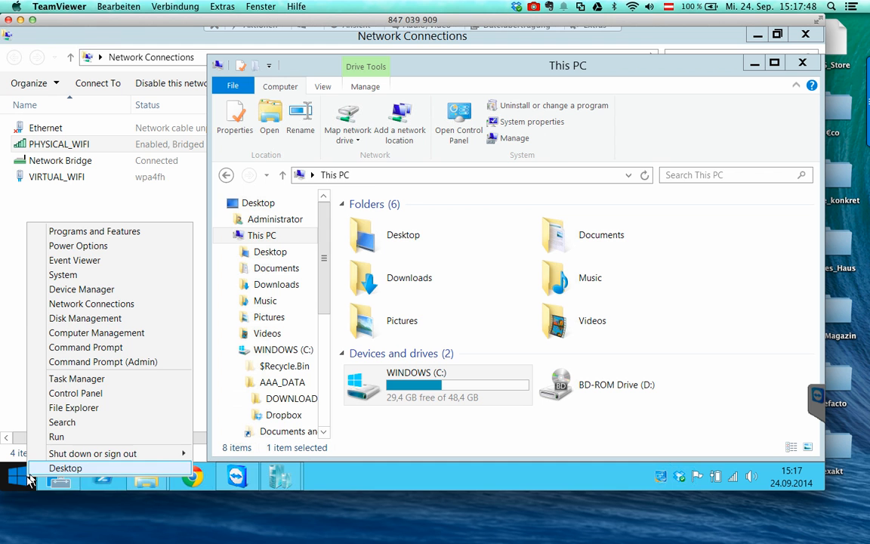
click(115, 318)
click(334, 40)
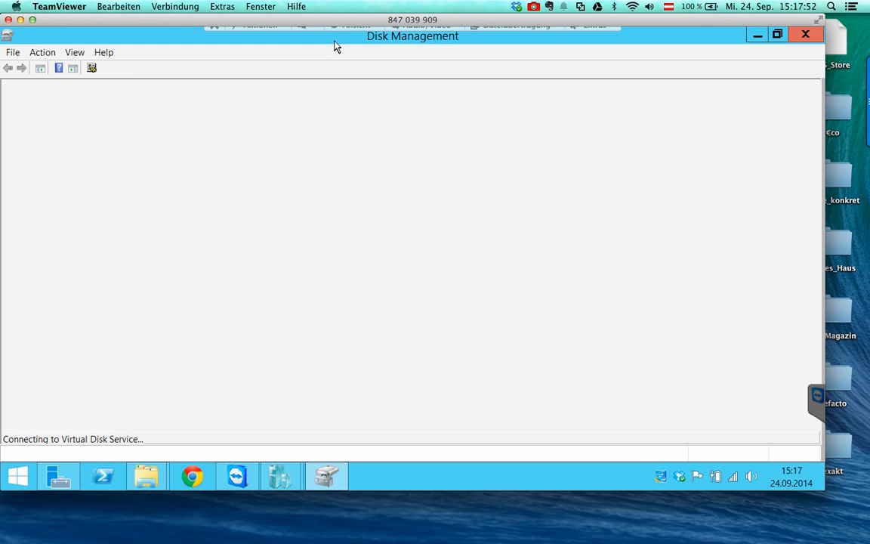
right_click(528, 310)
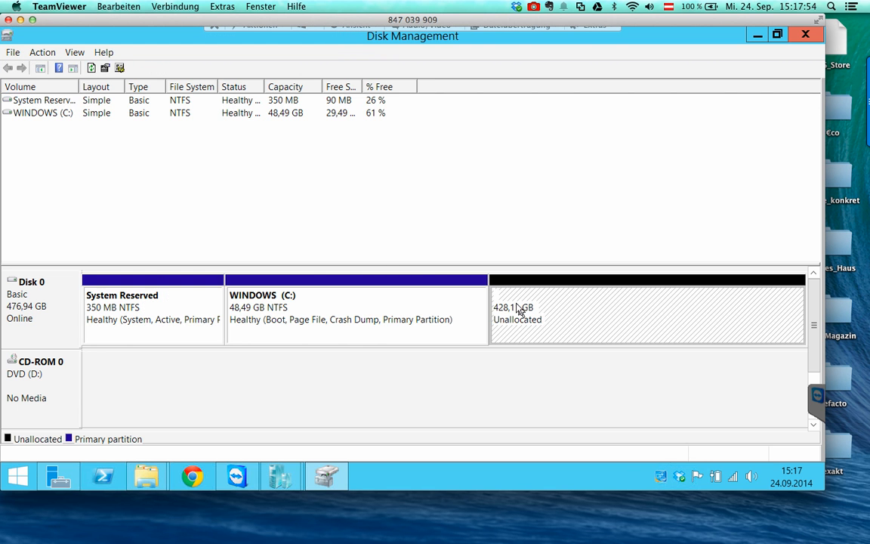
click(559, 311)
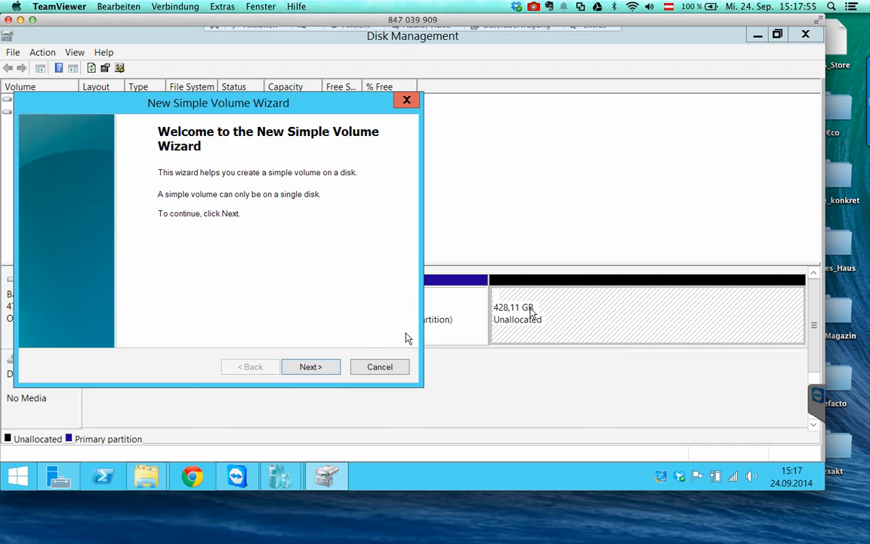
click(331, 367)
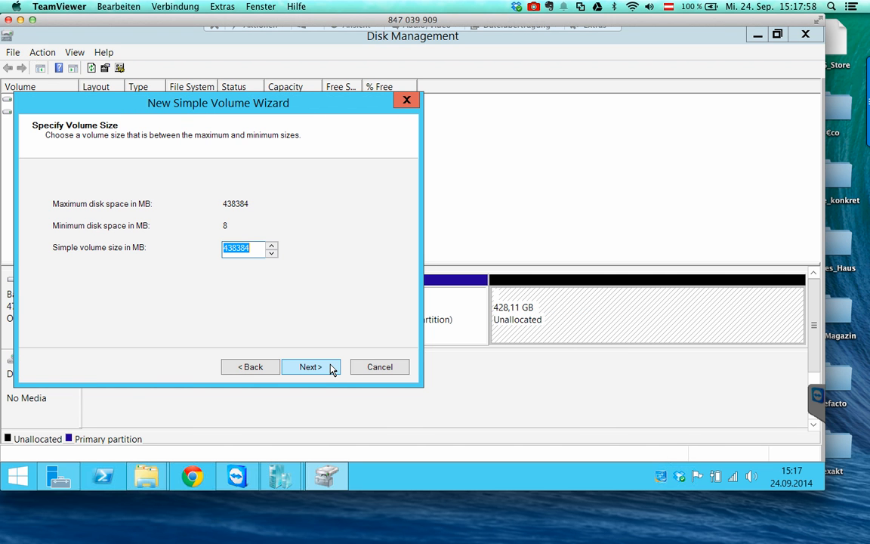
text(300000)
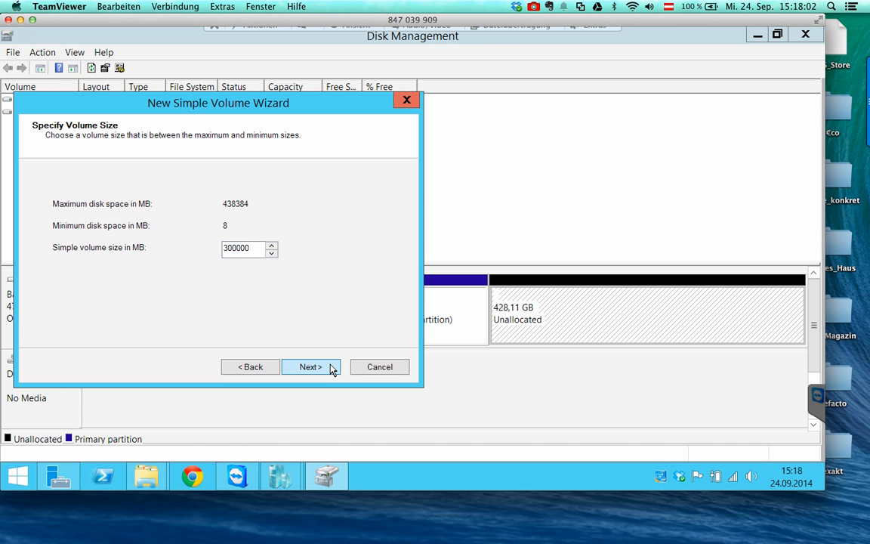
click(331, 368)
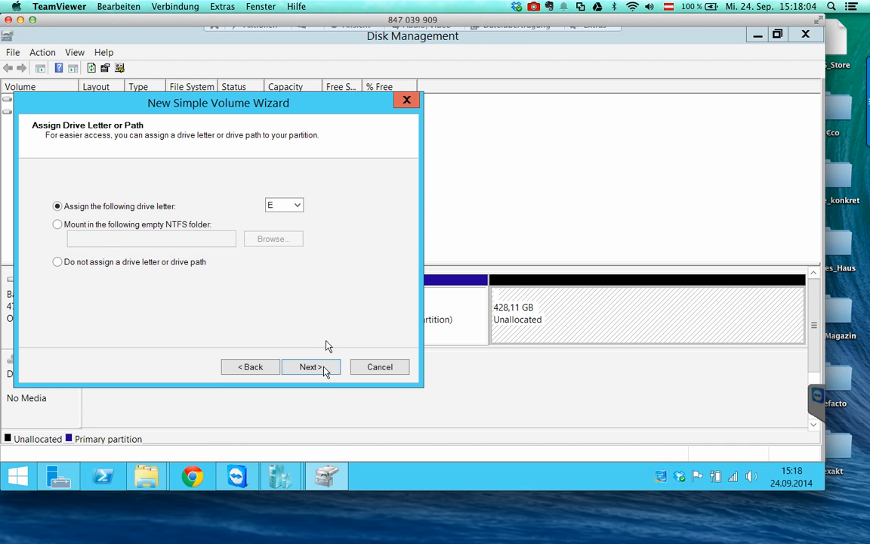
Step: Assign drive letter E, quick-format the volume as NTFS with the label DATA and finish creating it
click(327, 368)
click(300, 240)
click(302, 252)
click(303, 259)
key(Tab)
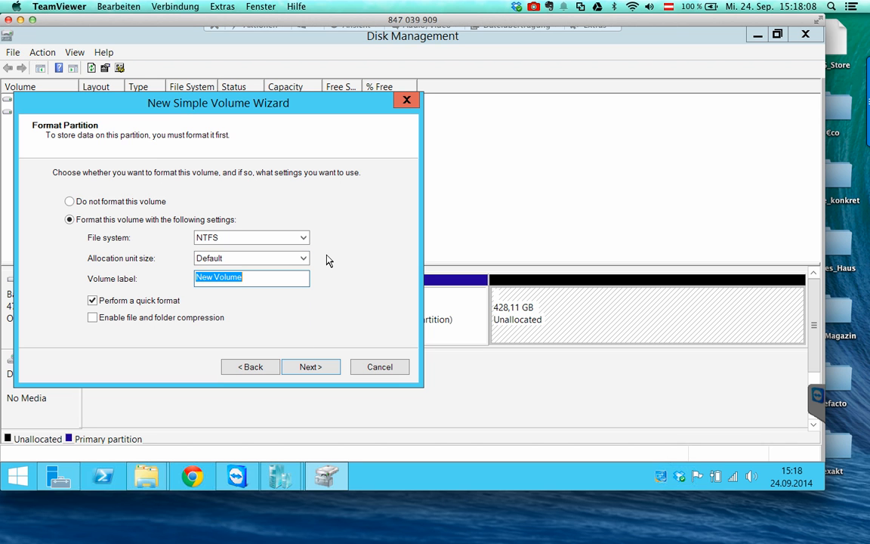
text(DATA)
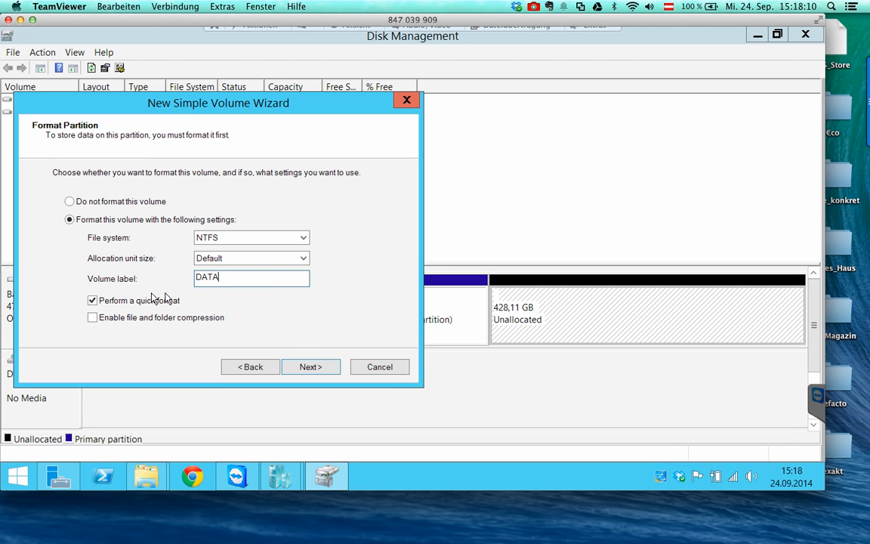
click(304, 363)
click(309, 365)
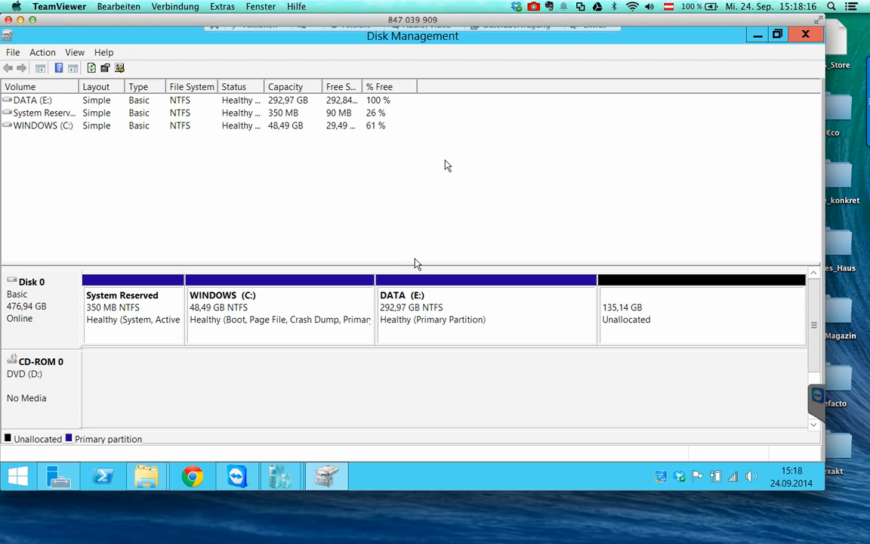
Step: Create and open a folder named HYPERV on the DATA (E:) drive, agreeing to empty that drive's Recycle Bin
click(406, 302)
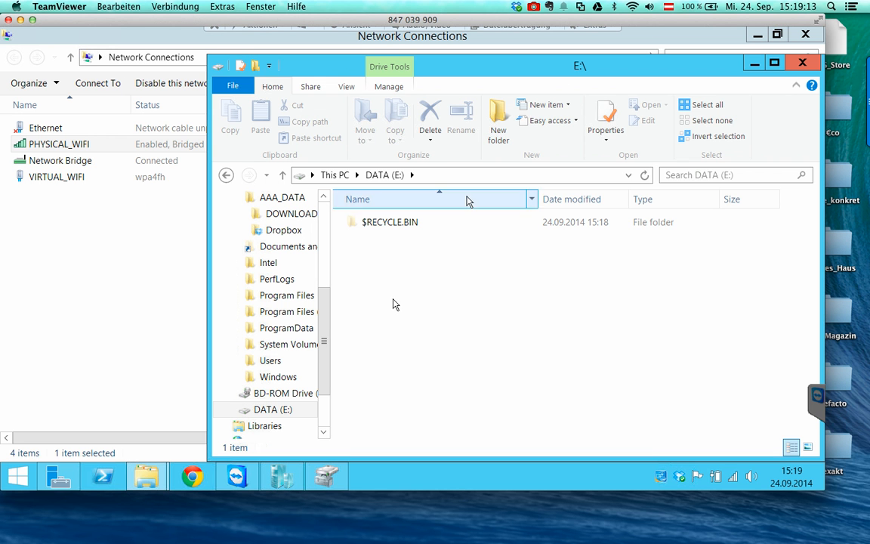
right_click(388, 260)
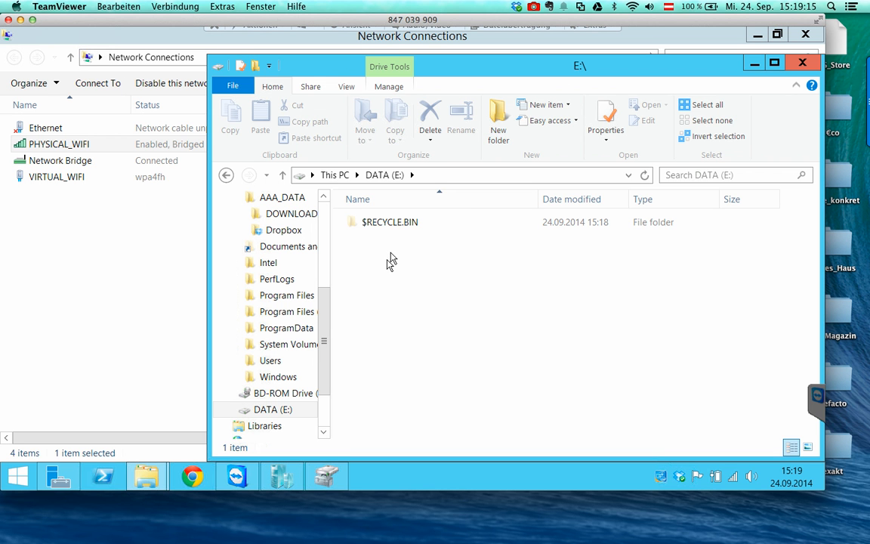
mouse_move(521, 389)
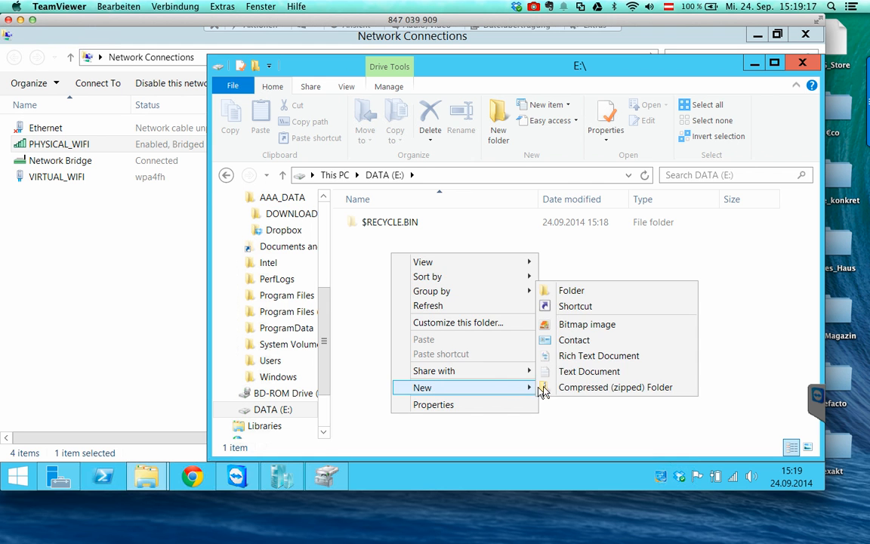
click(566, 291)
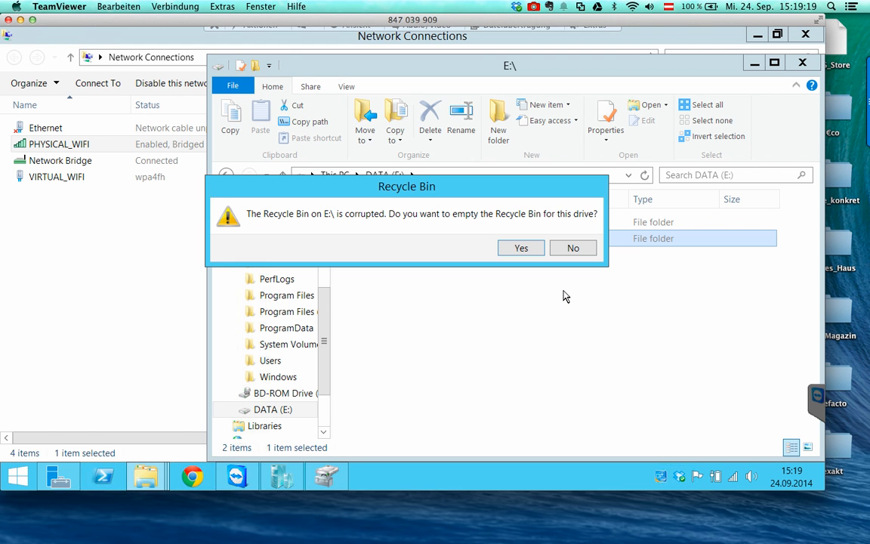
click(521, 249)
right_click(405, 241)
click(445, 414)
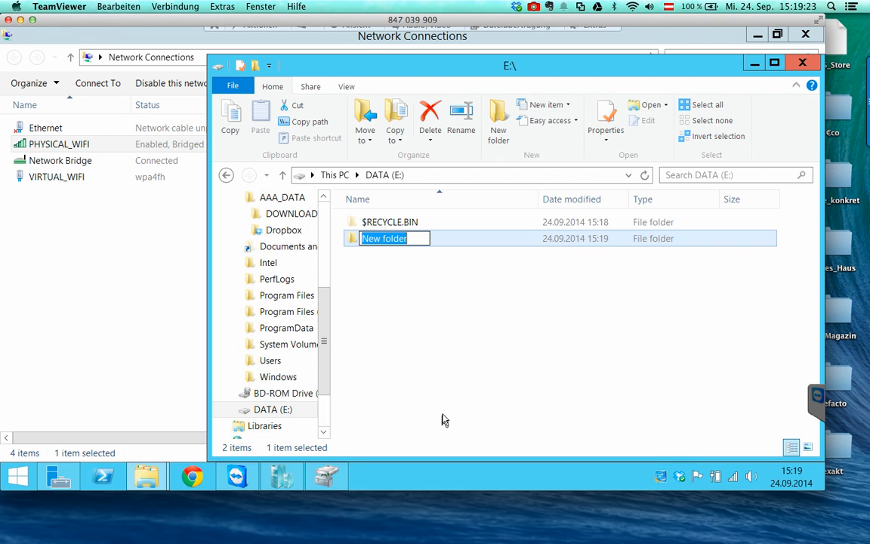
text(HYPERV)
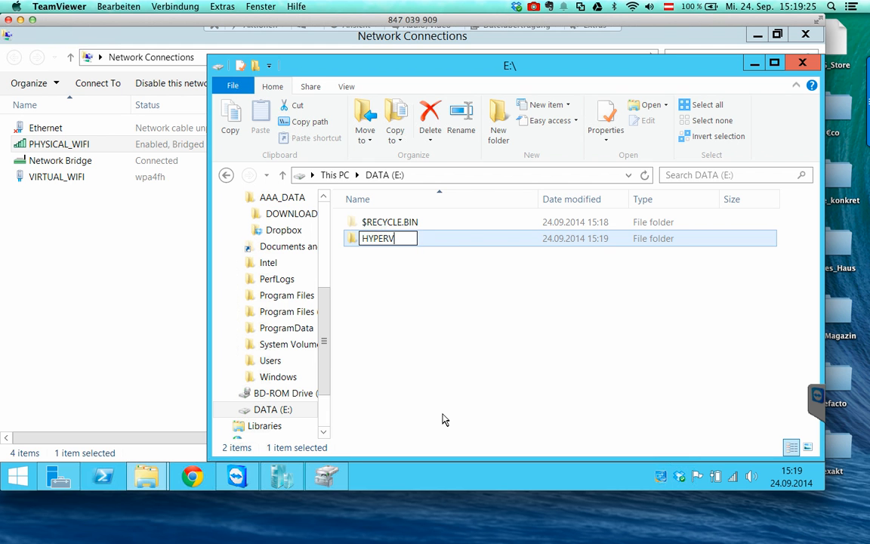
key(Return)
key(Return)
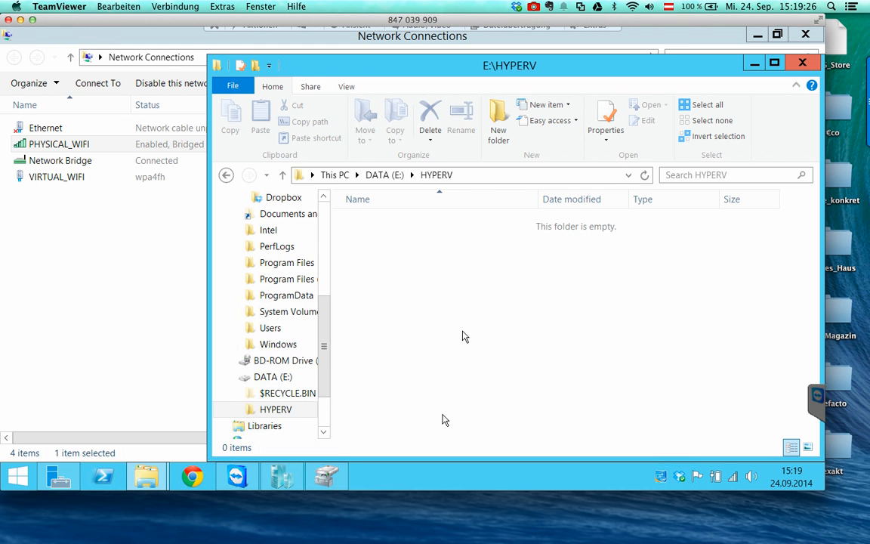
Step: Create a subfolder named VHD inside E:\HYPERV
right_click(419, 278)
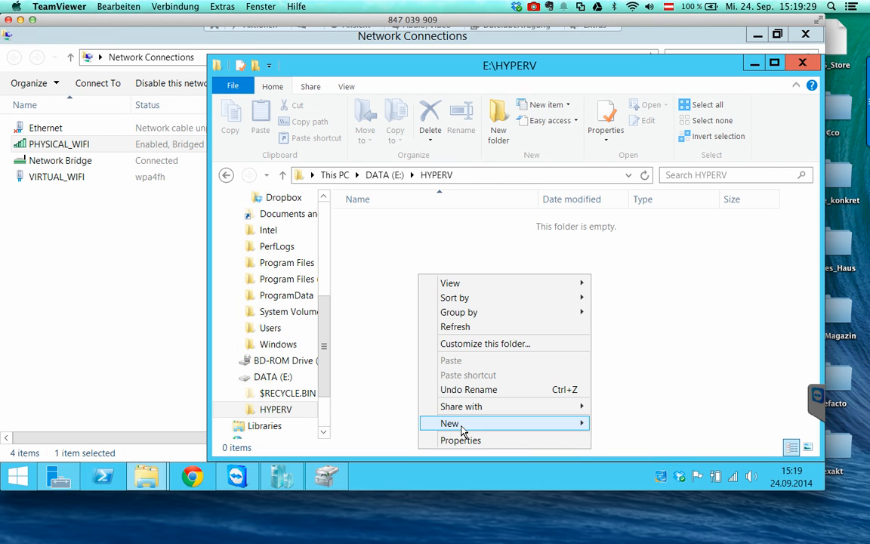
mouse_move(463, 429)
click(646, 330)
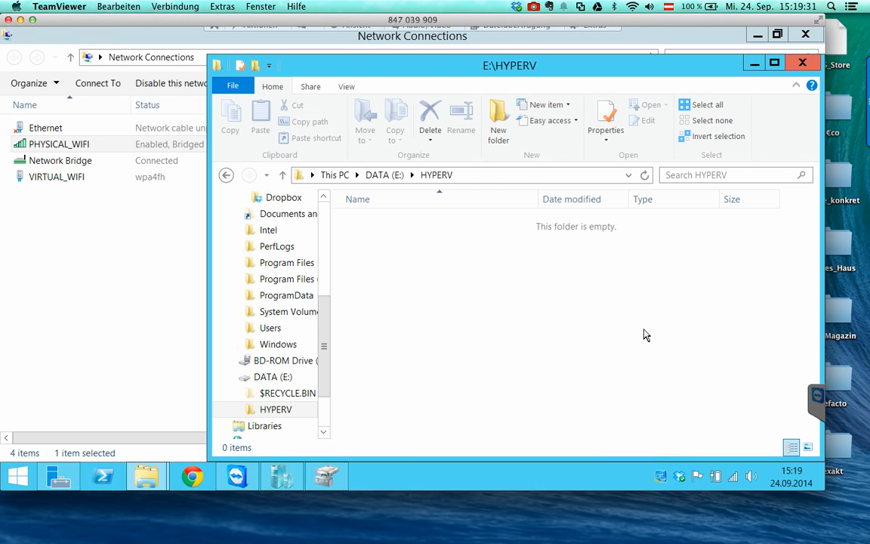
text(VHD)
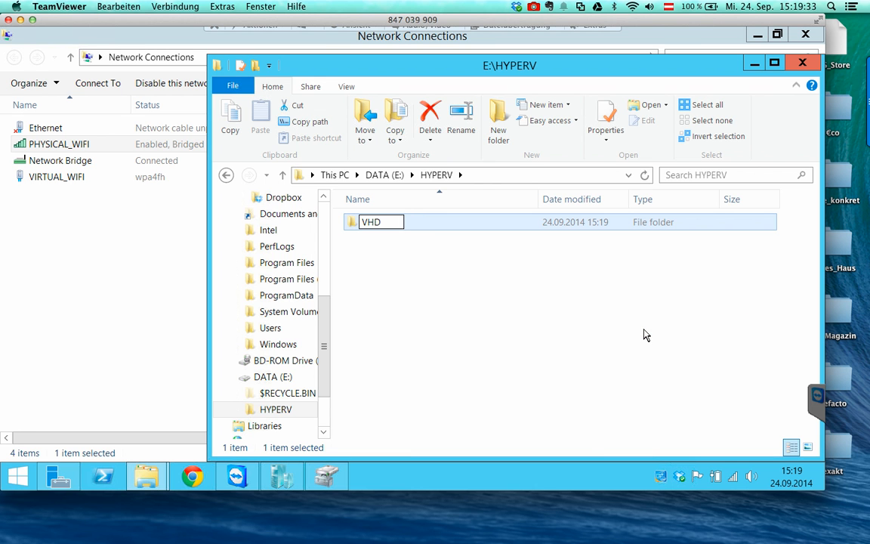
key(Return)
Step: Add a second subfolder named VM inside E:\HYPERV
right_click(530, 323)
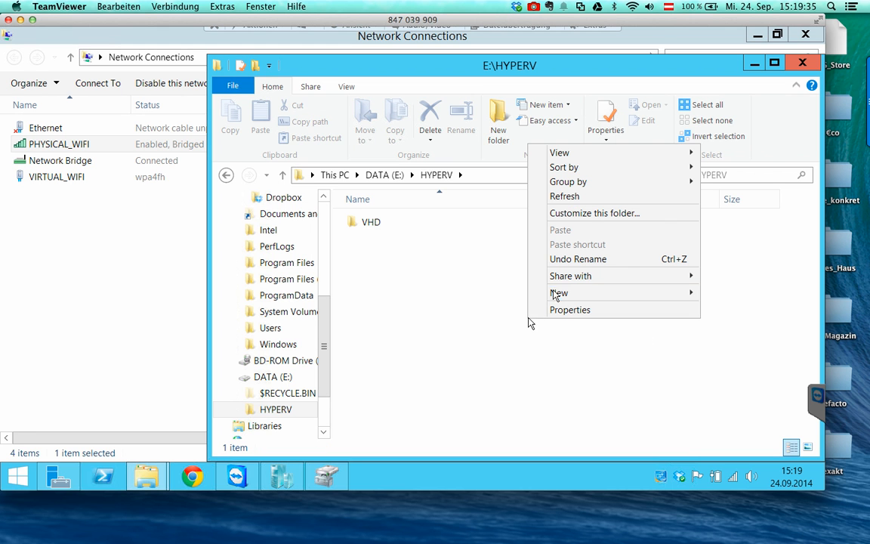
mouse_move(558, 294)
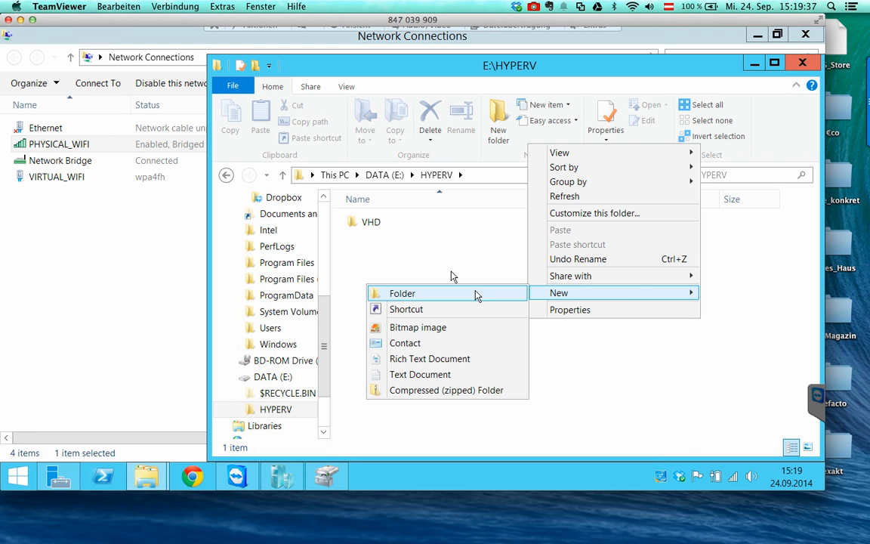
click(475, 294)
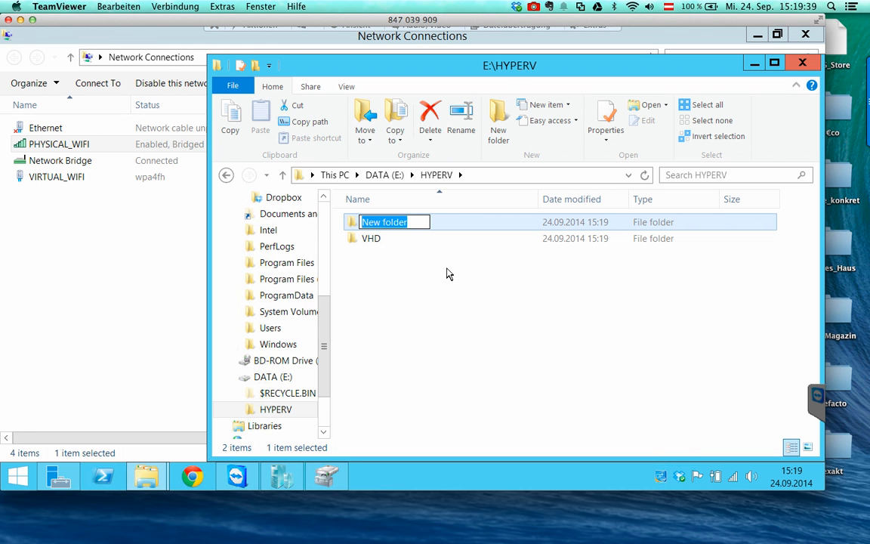
text(VM)
key(Return)
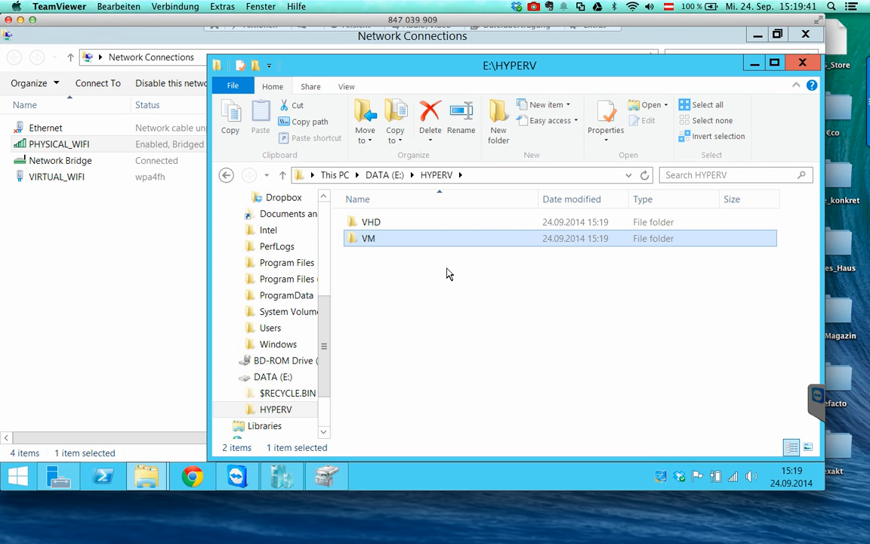
Step: Minimize the File Explorer and Network Connections windows and open the Hyper-V Settings for HYPERVSERVER in Hyper-V Manager
click(755, 63)
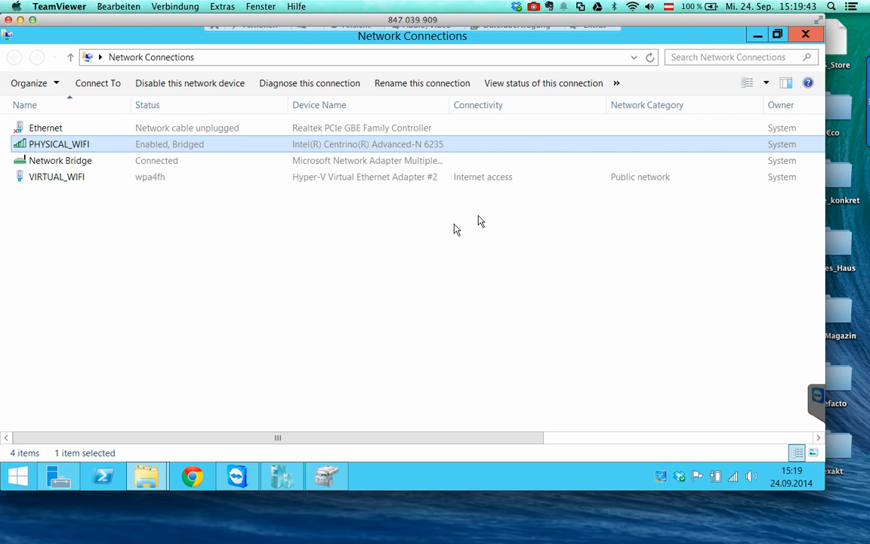
click(757, 35)
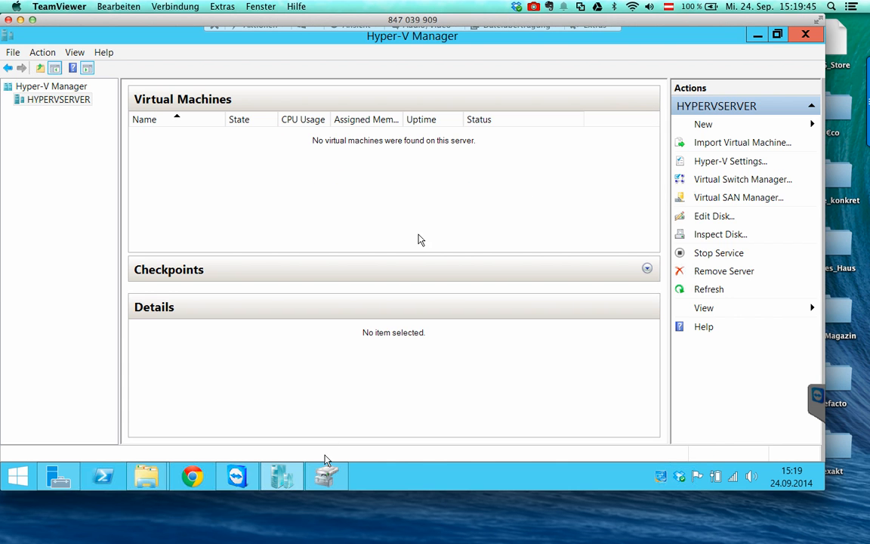
click(717, 162)
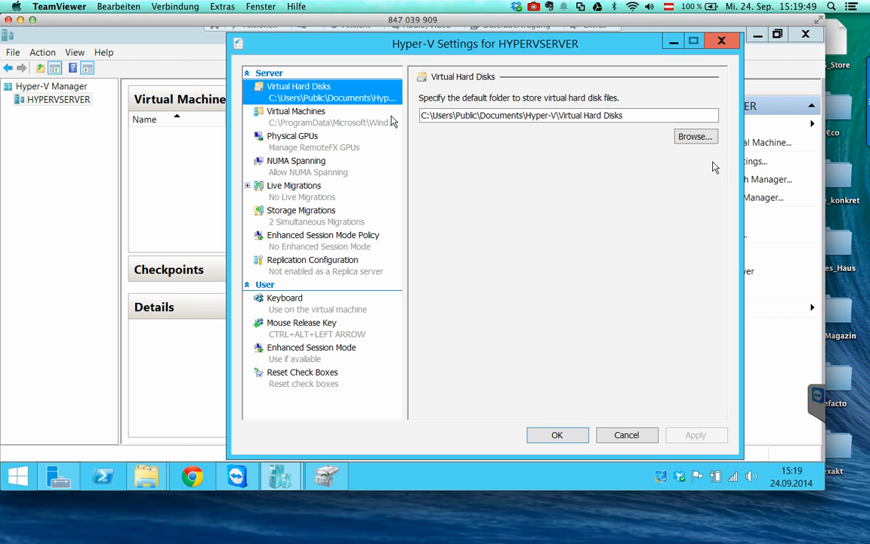
Step: Set the default folder for virtual hard disk files to e:\HYPERV\VHD
click(568, 115)
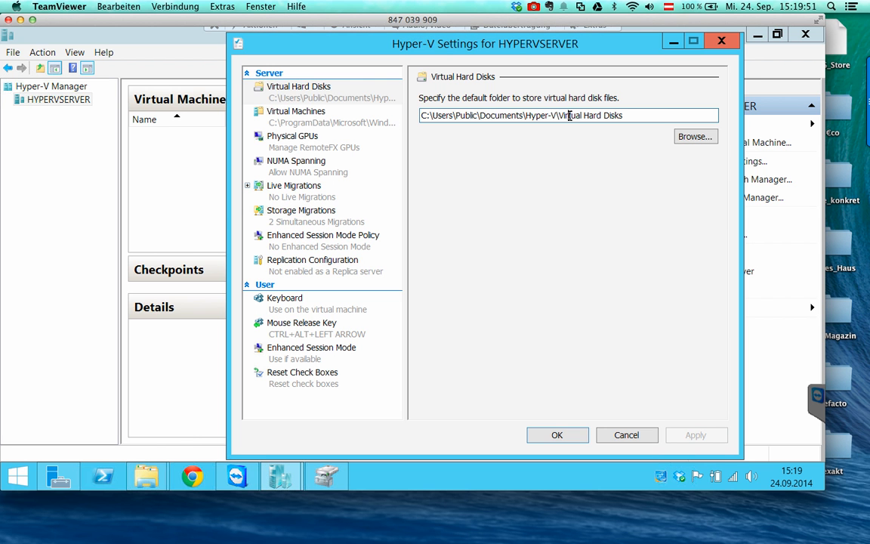
key(ctrl+a)
text(e:\)
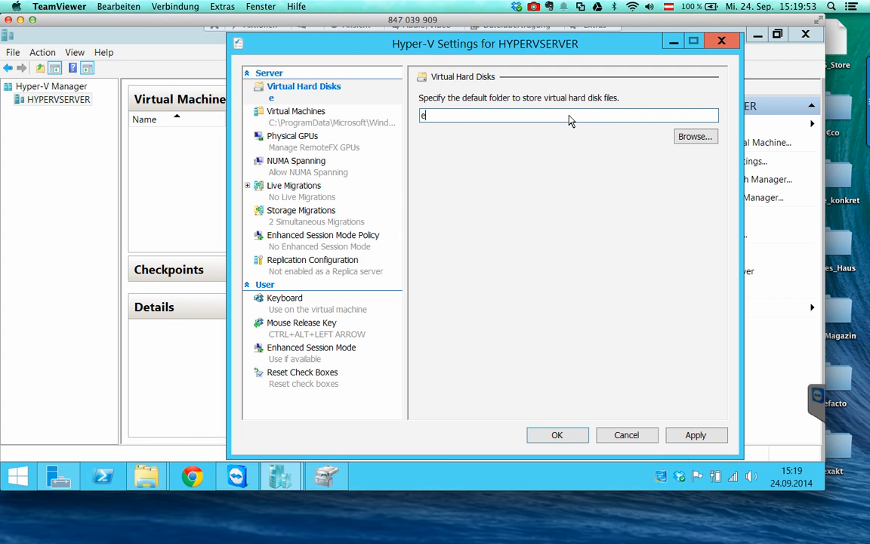
key(BackSpace)
text(\)
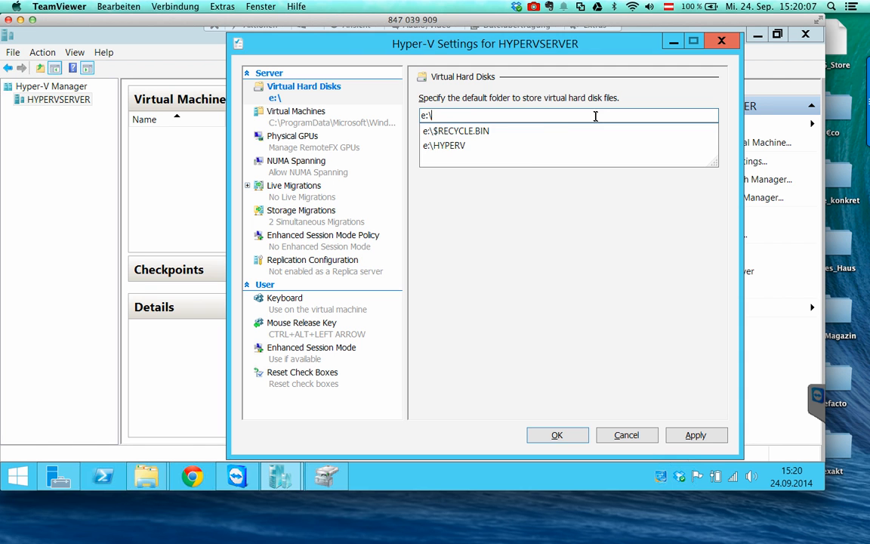
click(538, 146)
click(547, 116)
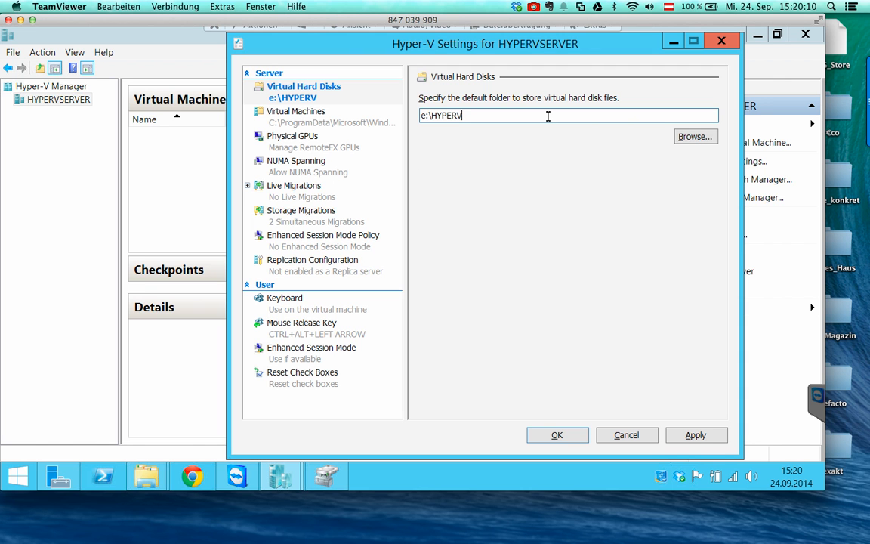
text(\)
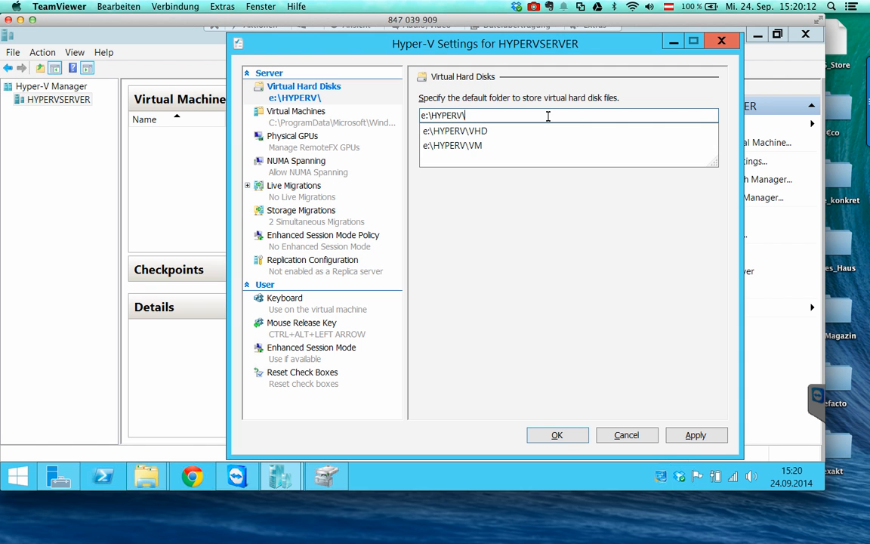
key(Down)
key(Tab)
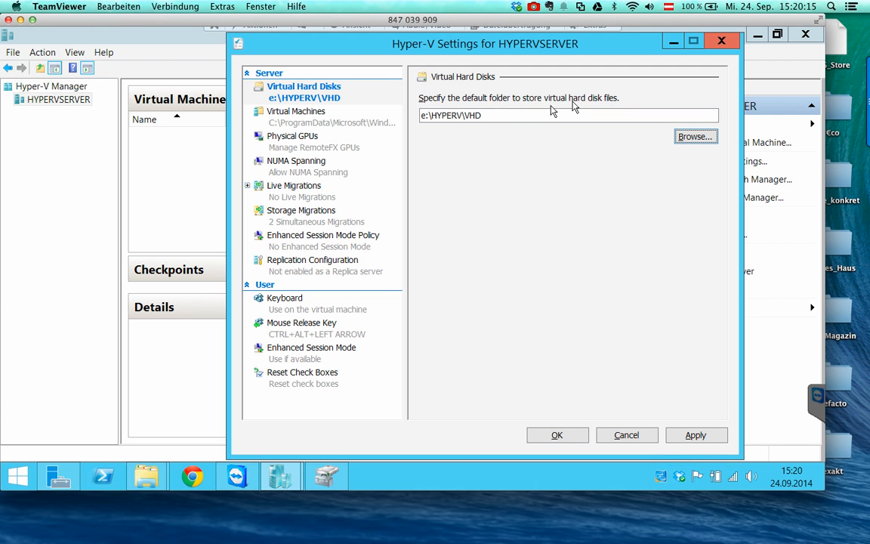
Step: Set the default folder for virtual machine configuration files to e:\HYPERV\VM and apply the settings
click(314, 112)
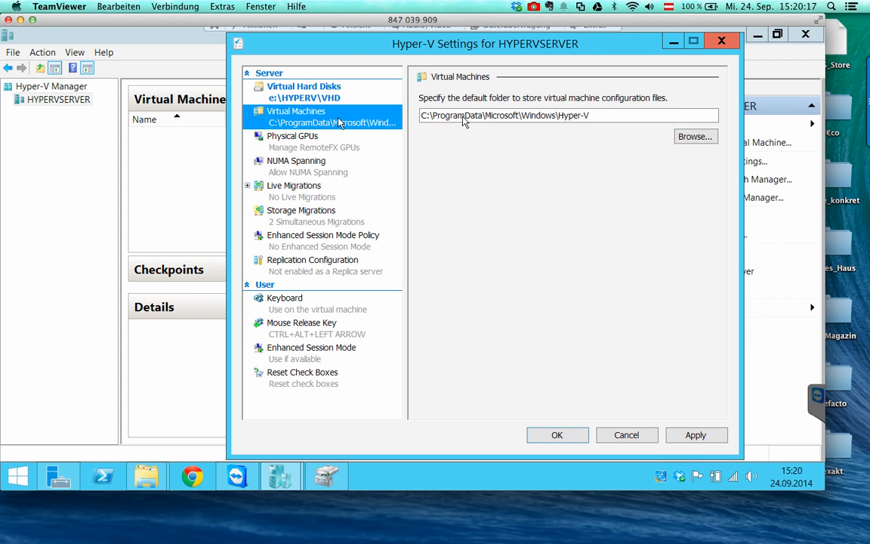
click(599, 114)
key(ctrl+a)
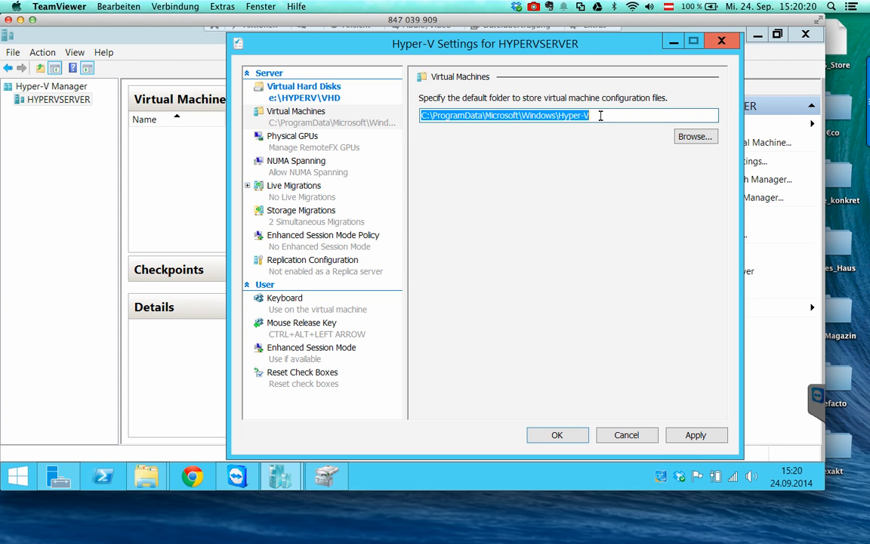
text(e:)
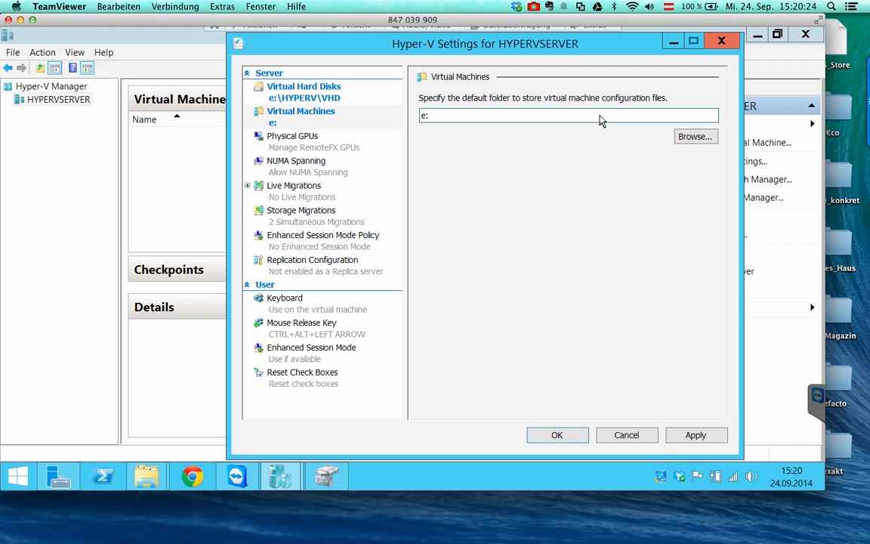
text(\h)
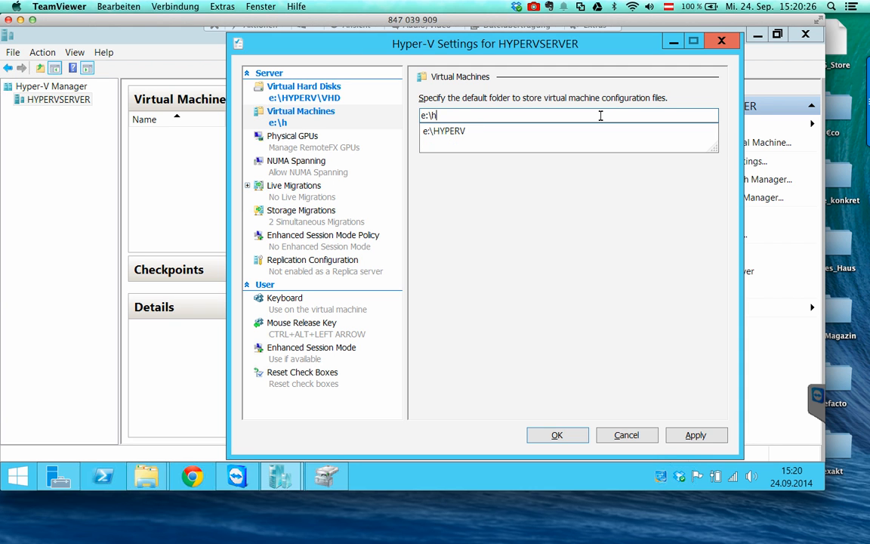
key(Down)
text(\vm)
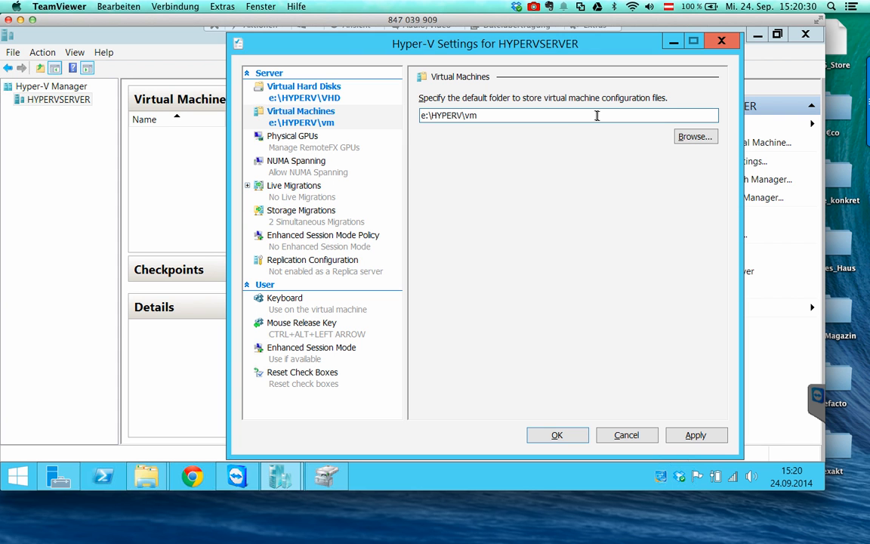
key(BackSpace)
key(BackSpace)
text(VM)
click(696, 435)
Step: Review the Physical GPUs, NUMA Spanning, Live Migrations and Storage Migrations settings, and allow enhanced session mode in the Enhanced Session Mode Policy
click(359, 148)
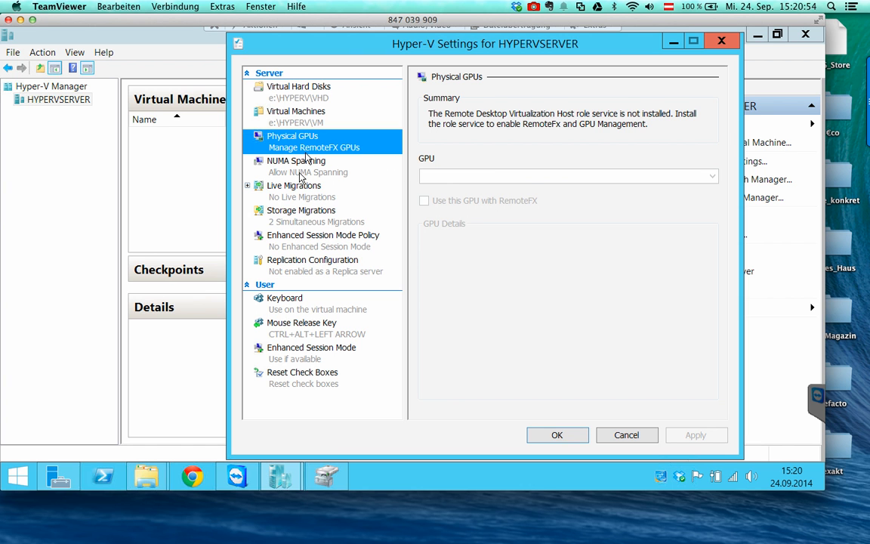
click(357, 175)
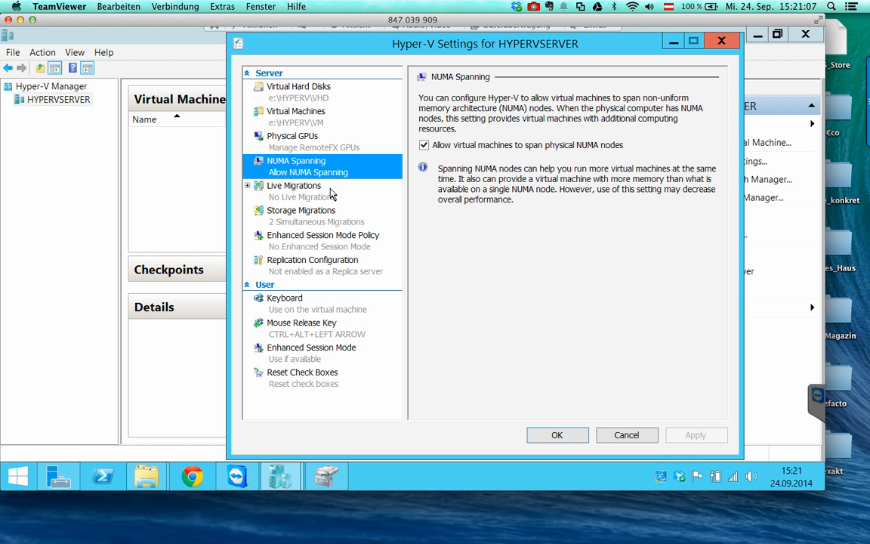
click(330, 194)
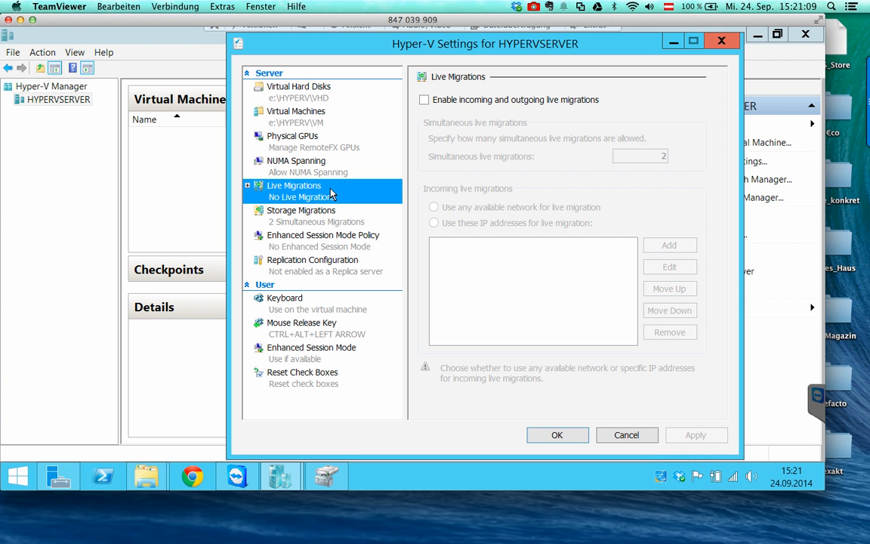
double_click(330, 194)
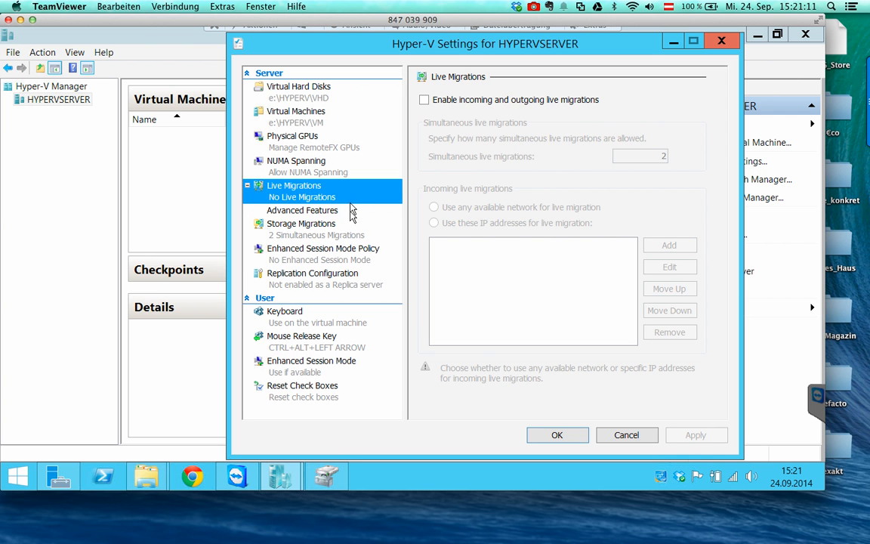
click(349, 214)
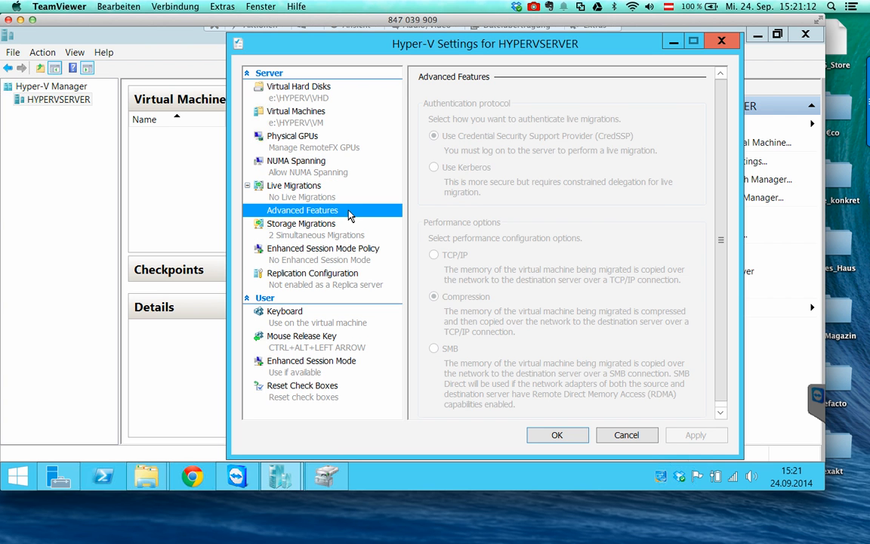
click(302, 227)
click(324, 253)
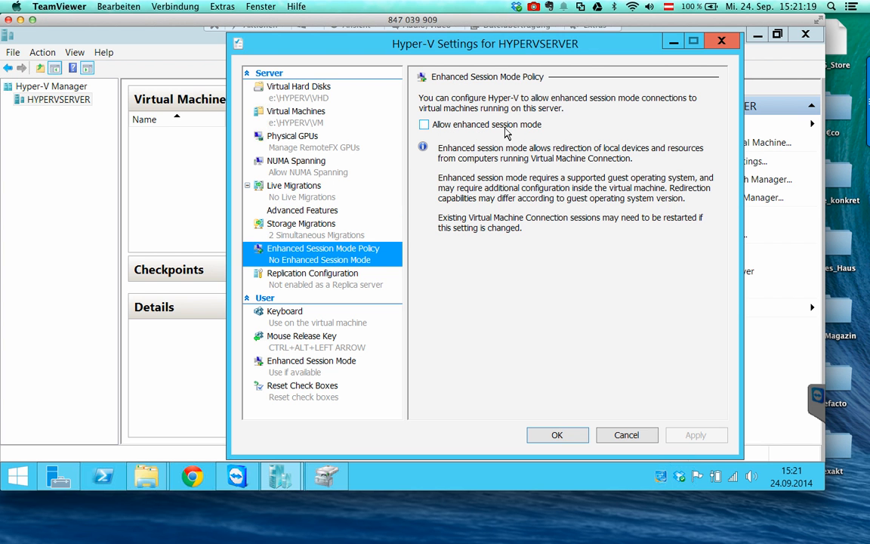
click(506, 133)
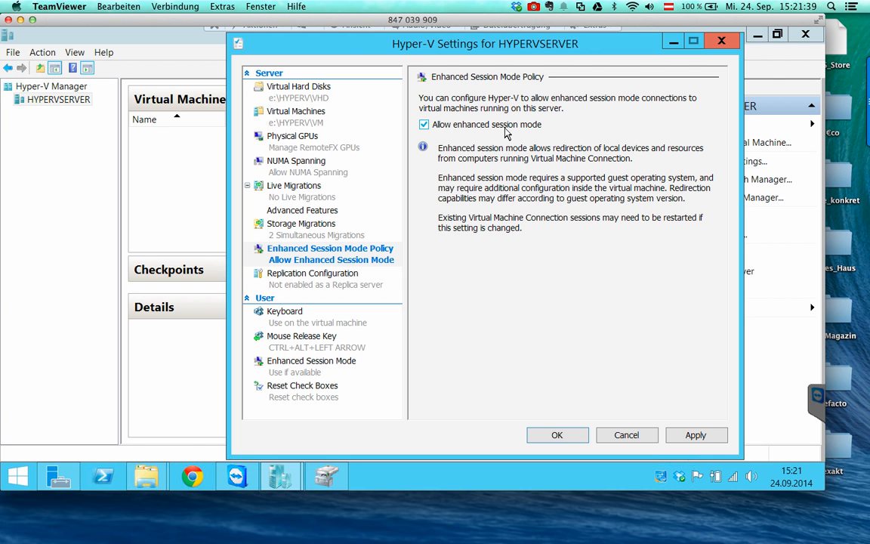
Step: Review the Replication Configuration, Keyboard, Mouse Release Key, Enhanced Session Mode and Reset Check Boxes settings, and apply the pending Hyper-V settings and close them
click(337, 284)
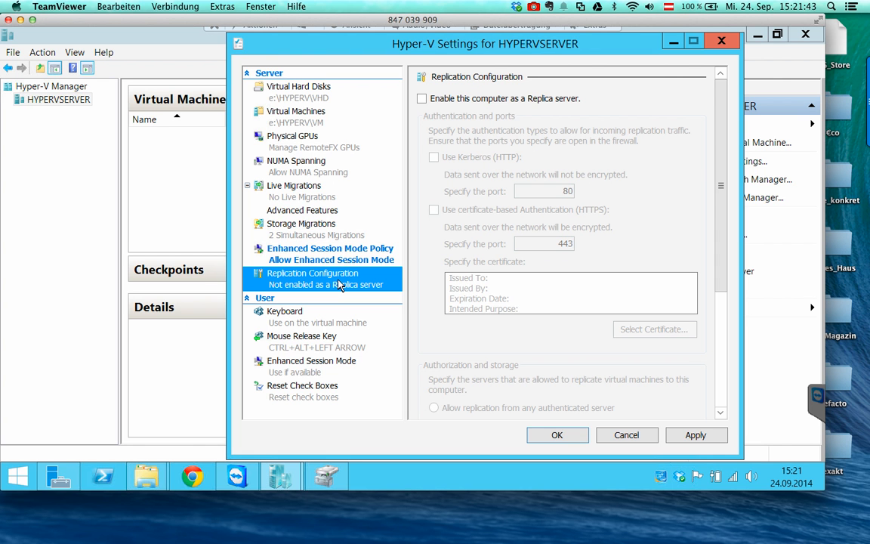
click(309, 317)
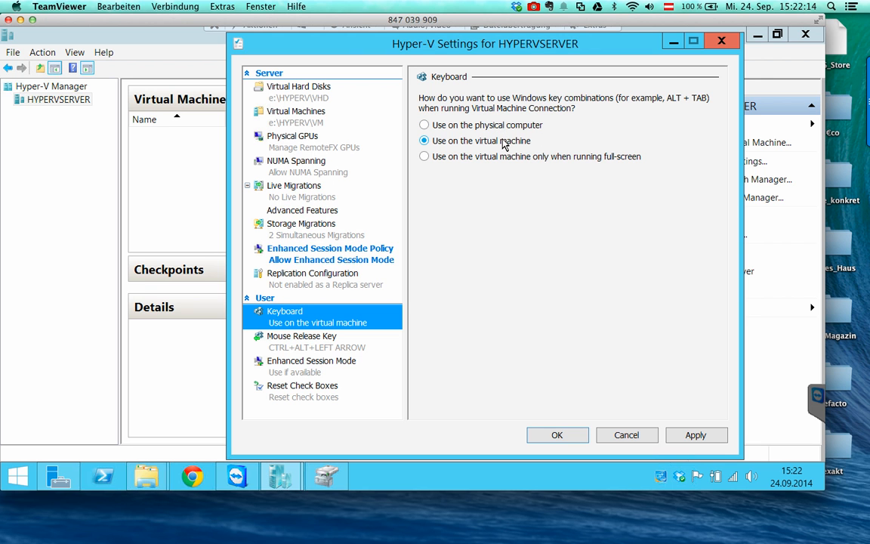
click(349, 349)
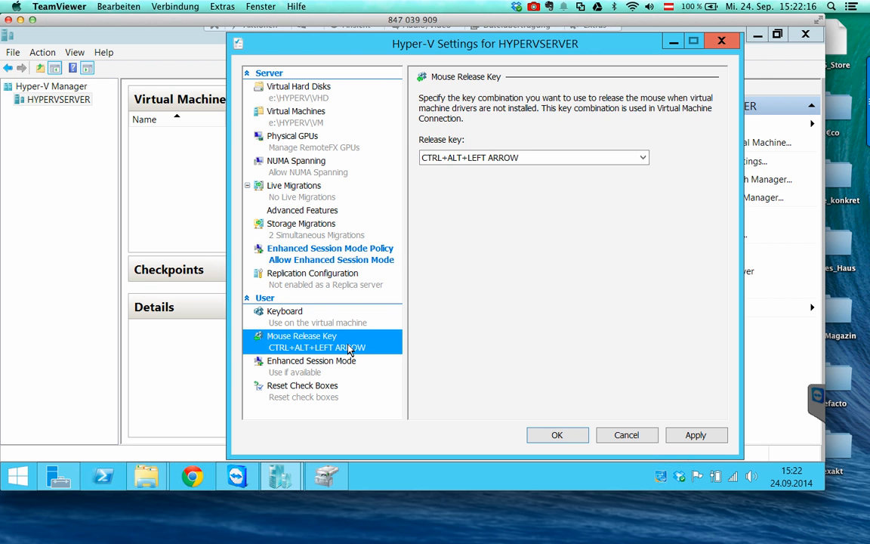
click(642, 157)
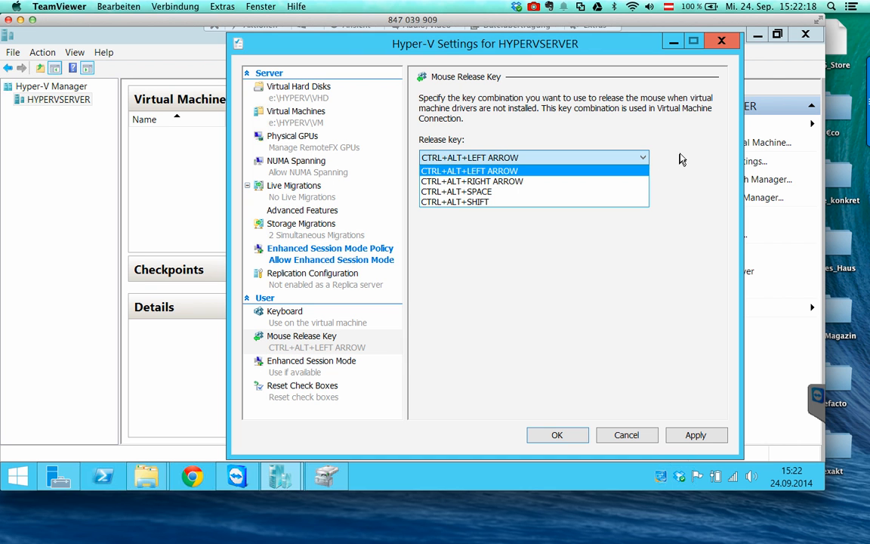
click(680, 158)
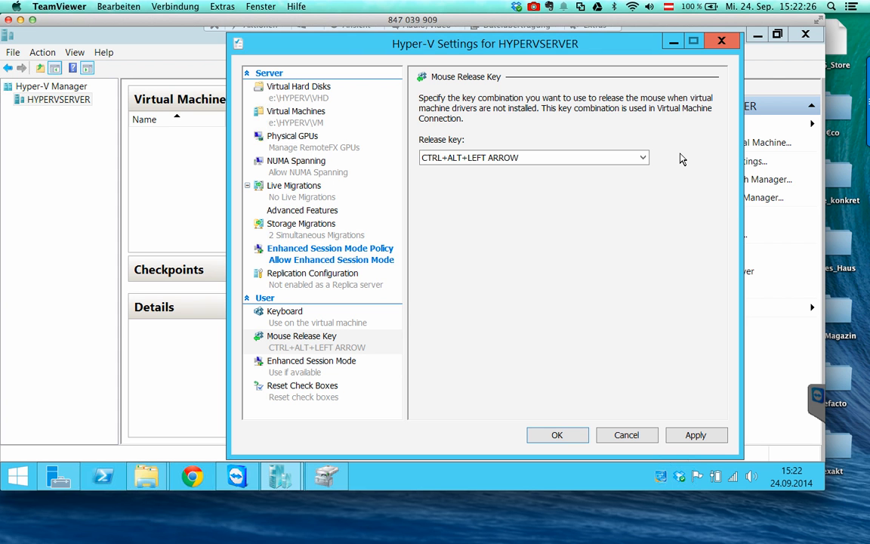
click(325, 370)
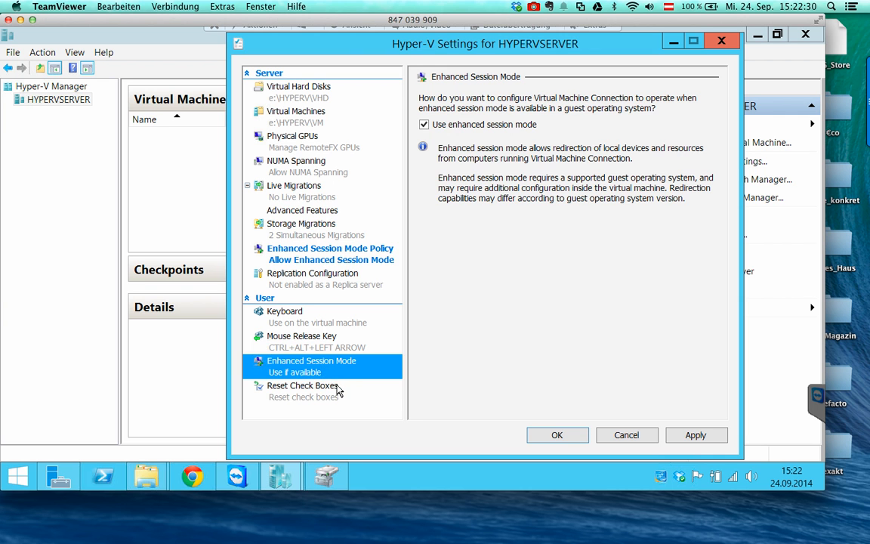
click(338, 389)
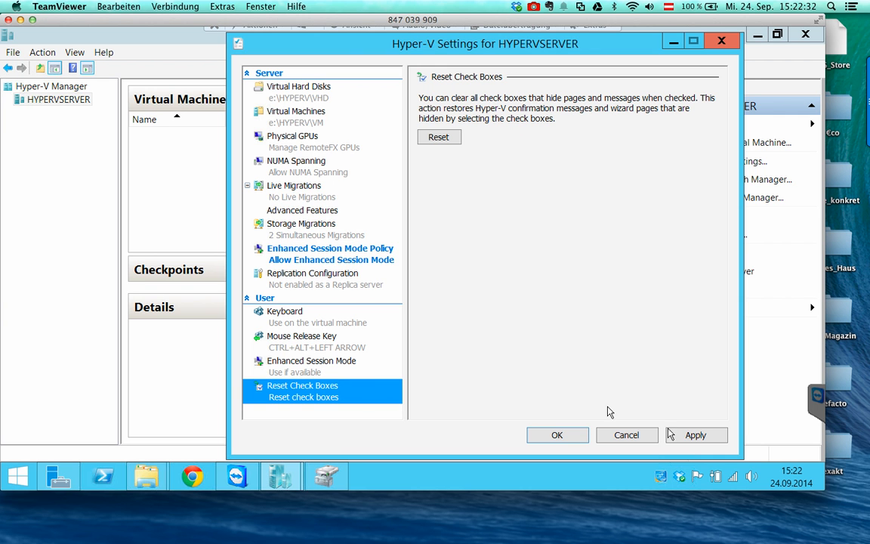
click(691, 436)
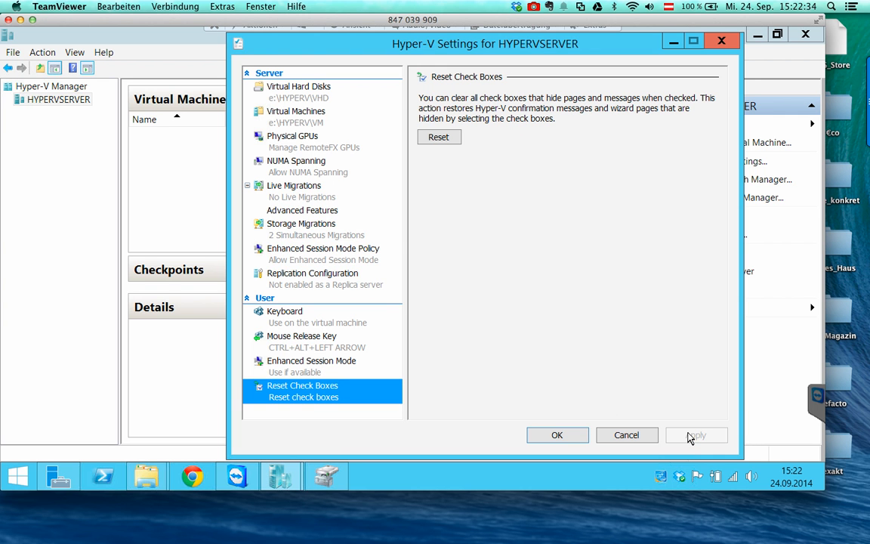
click(557, 435)
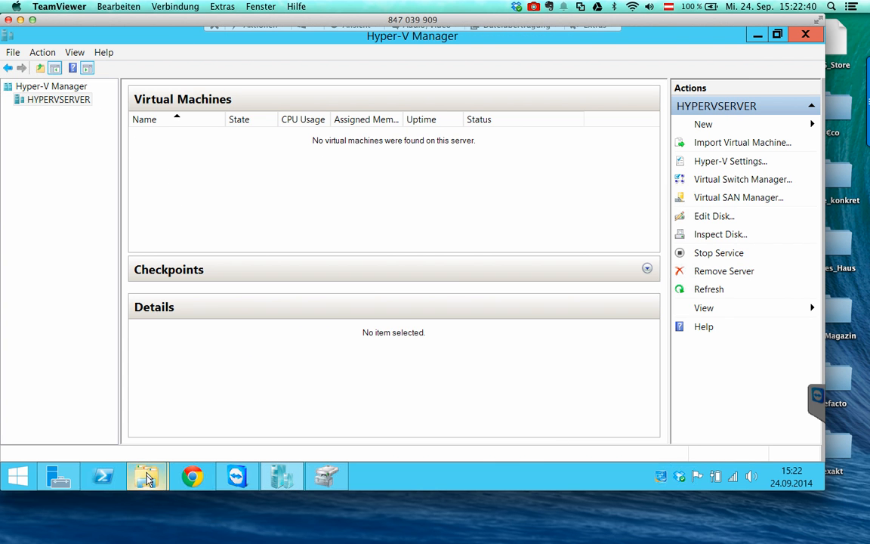
Step: Switch to File Explorer, check the contents of the VHD and VM folders in E:\HYPERV, and minimize the window
mouse_move(149, 480)
click(152, 408)
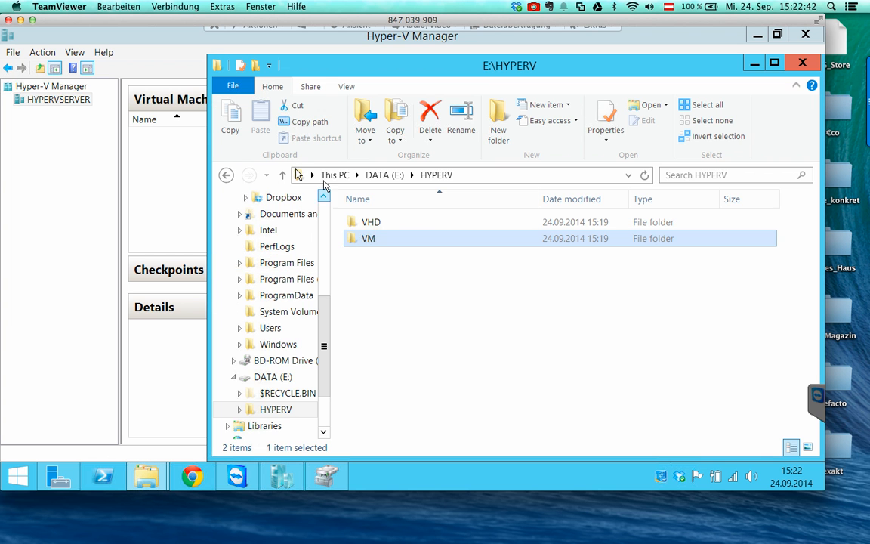
double_click(371, 222)
click(436, 175)
double_click(369, 239)
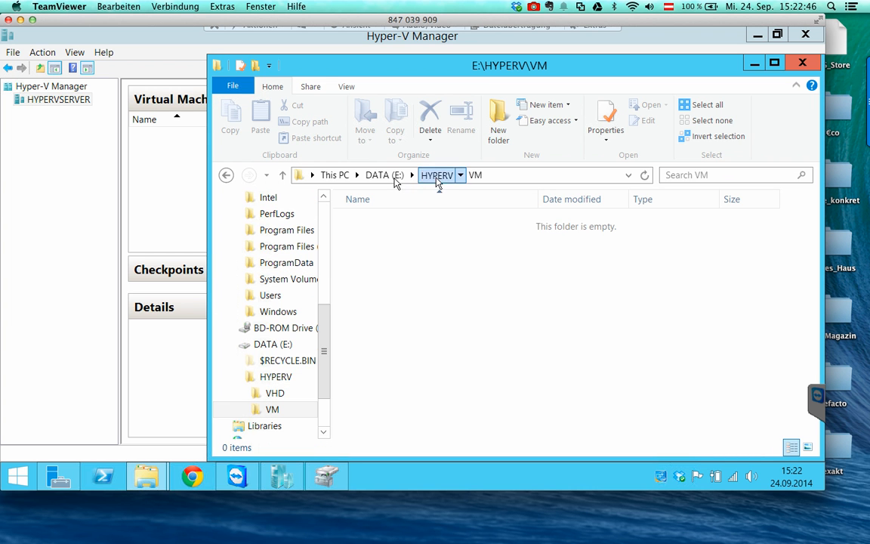
click(437, 175)
click(395, 177)
click(755, 64)
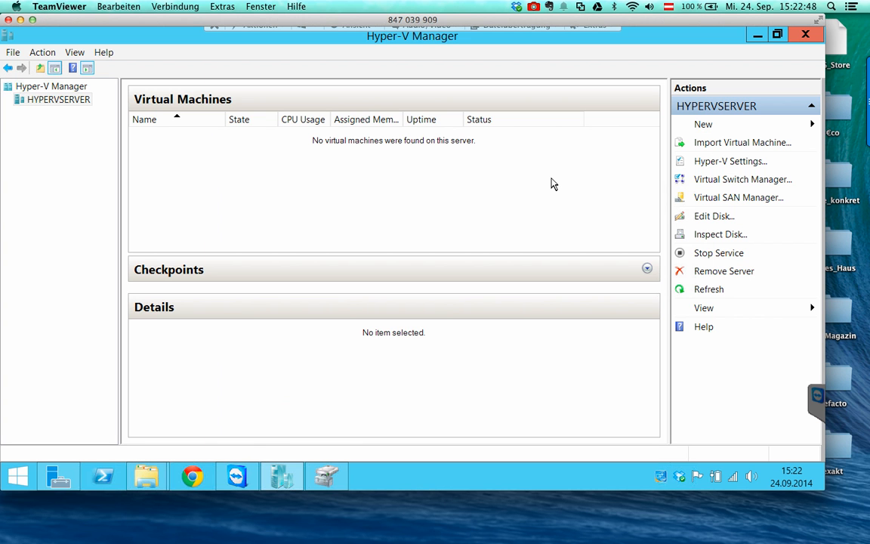